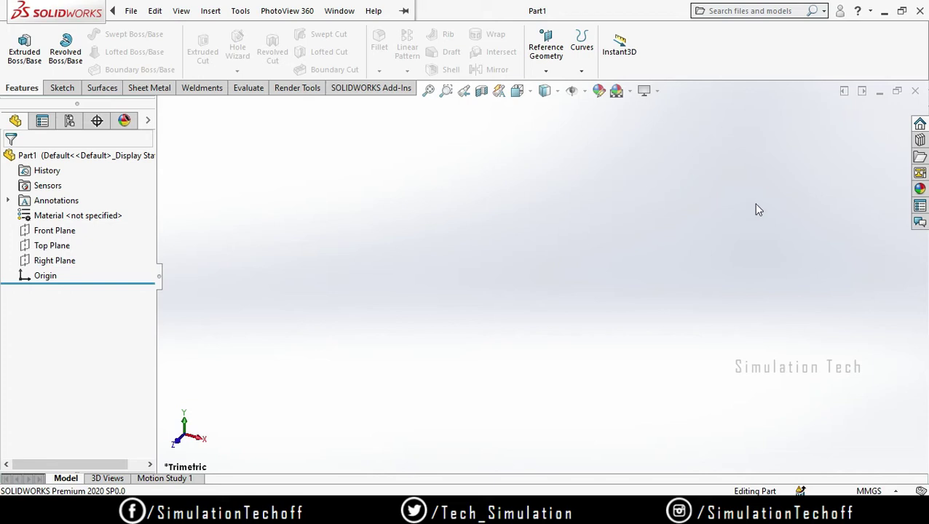
- Start a sketch on the Top Plane and draw a circle centred on the origin
{"action": "left_click", "coordinate": [52, 245]}
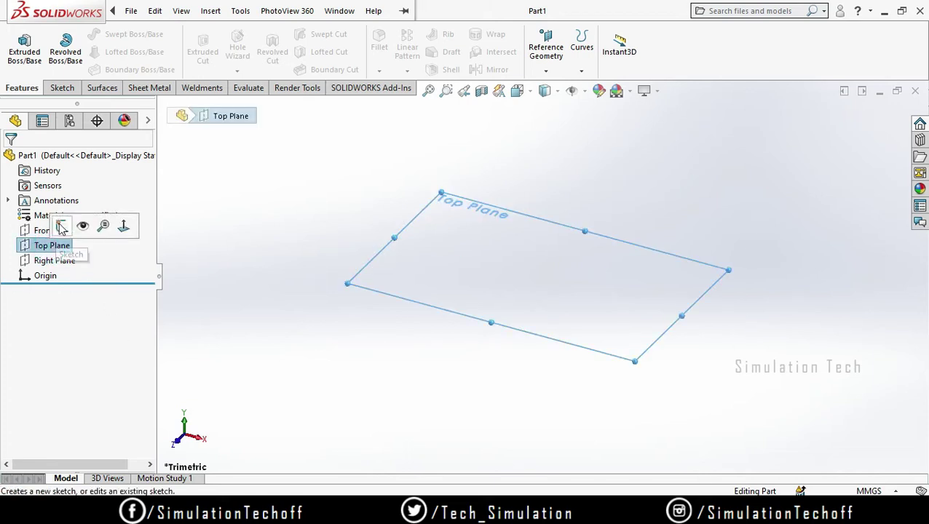
{"action": "left_click", "coordinate": [61, 224]}
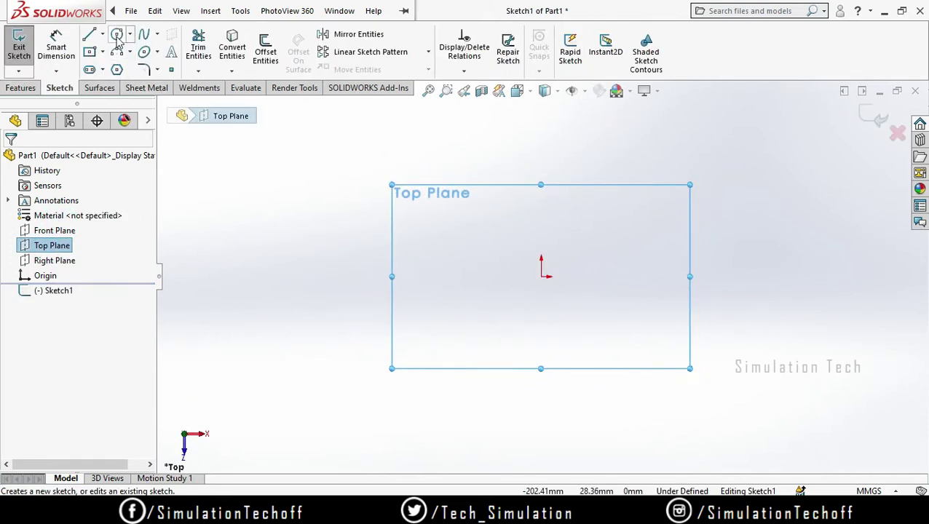
{"action": "left_click", "coordinate": [116, 35]}
{"action": "left_click", "coordinate": [541, 277]}
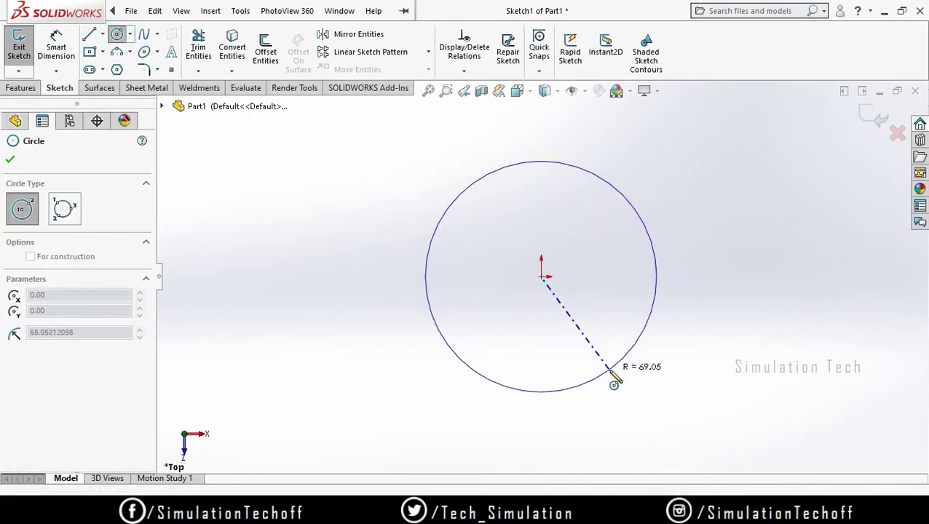
{"action": "left_click", "coordinate": [623, 384]}
{"action": "key", "text": "Escape"}
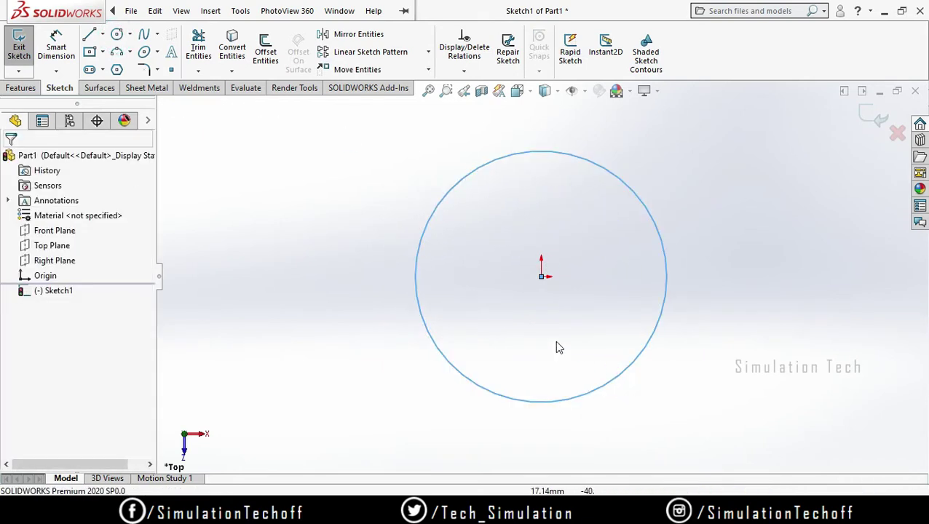
{"action": "middle_click_drag", "start_coordinate": [556, 348], "coordinate": [545, 244]}
- Dimension the circle to a 150 mm diameter
{"action": "left_click", "coordinate": [58, 45]}
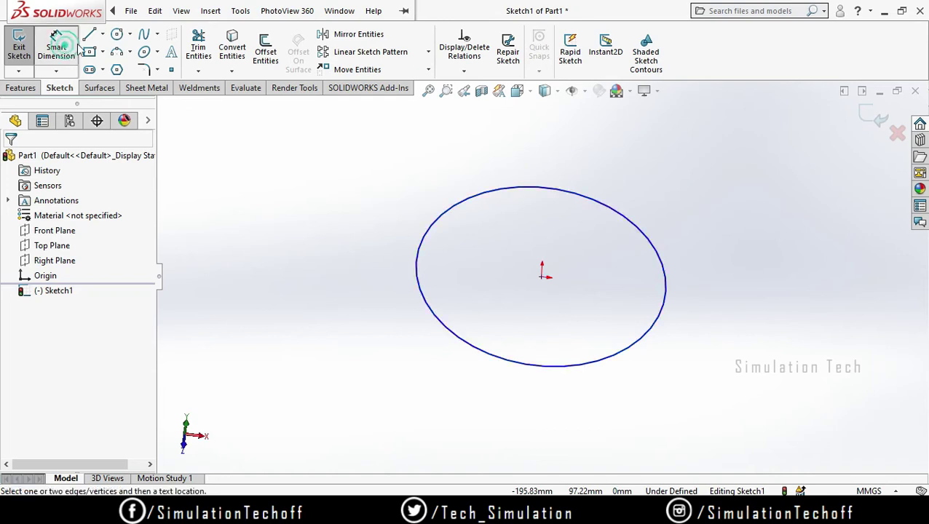
{"action": "left_click", "coordinate": [416, 264]}
{"action": "left_click", "coordinate": [337, 340]}
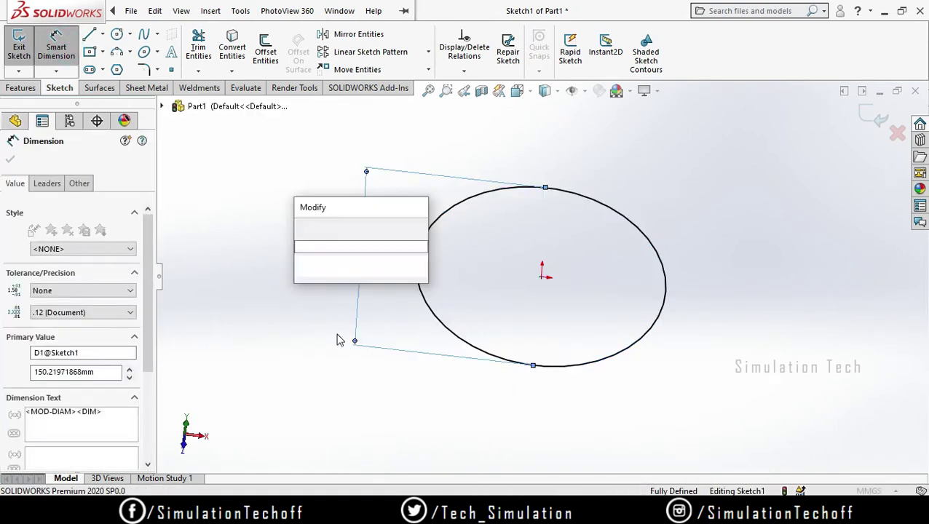
{"action": "type", "text": "150"}
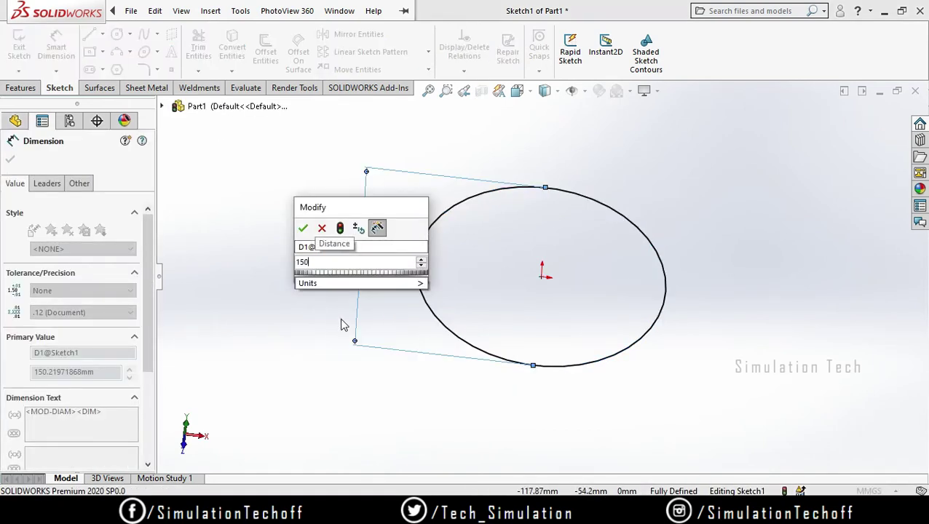
{"action": "key", "text": "Return"}
{"action": "left_click", "coordinate": [677, 307]}
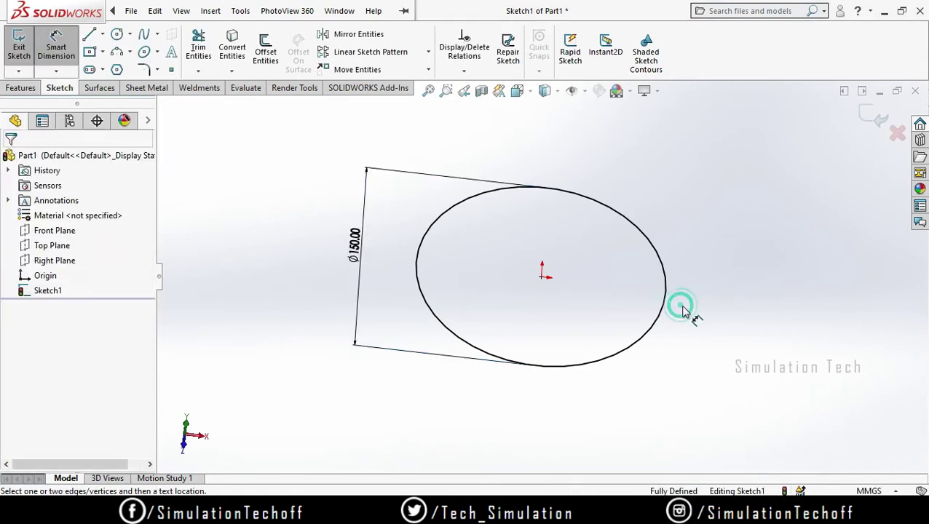
{"action": "scroll", "coordinate": [610, 307], "scroll_direction": "up", "scroll_amount": 3}
{"action": "mouse_move", "coordinate": [610, 307]}
{"action": "middle_mouse_down"}
{"action": "mouse_move", "coordinate": [576, 278]}
{"action": "mouse_move", "coordinate": [559, 347]}
{"action": "mouse_move", "coordinate": [545, 276]}
{"action": "mouse_move", "coordinate": [222, 208]}
{"action": "middle_mouse_up"}
- Extrude the circle 150 mm Blind as Boss-Extrude1, forming a solid cylinder
{"action": "left_click", "coordinate": [20, 88]}
{"action": "left_click", "coordinate": [24, 51]}
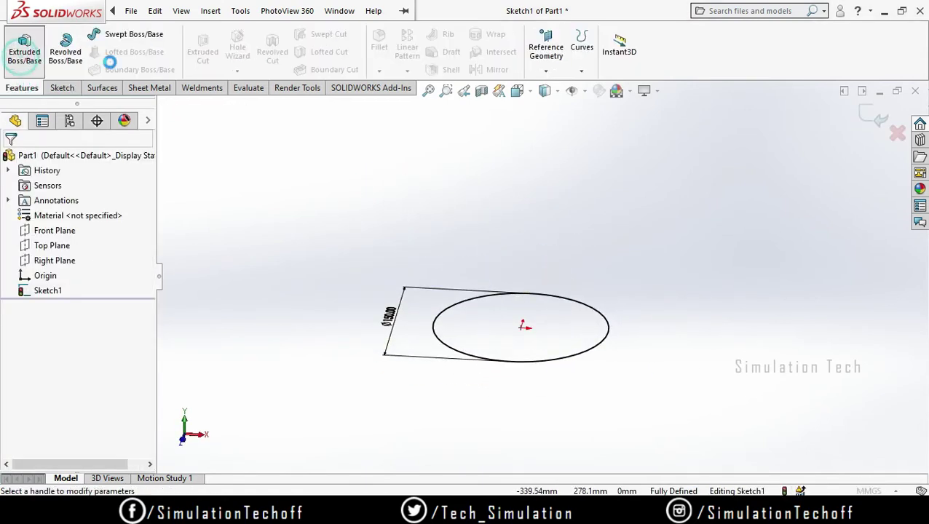
{"action": "left_click_drag", "start_coordinate": [524, 312], "coordinate": [530, 149]}
{"action": "mouse_move", "coordinate": [630, 354]}
{"action": "middle_mouse_down"}
{"action": "mouse_move", "coordinate": [564, 332]}
{"action": "mouse_move", "coordinate": [473, 324]}
{"action": "middle_mouse_up"}
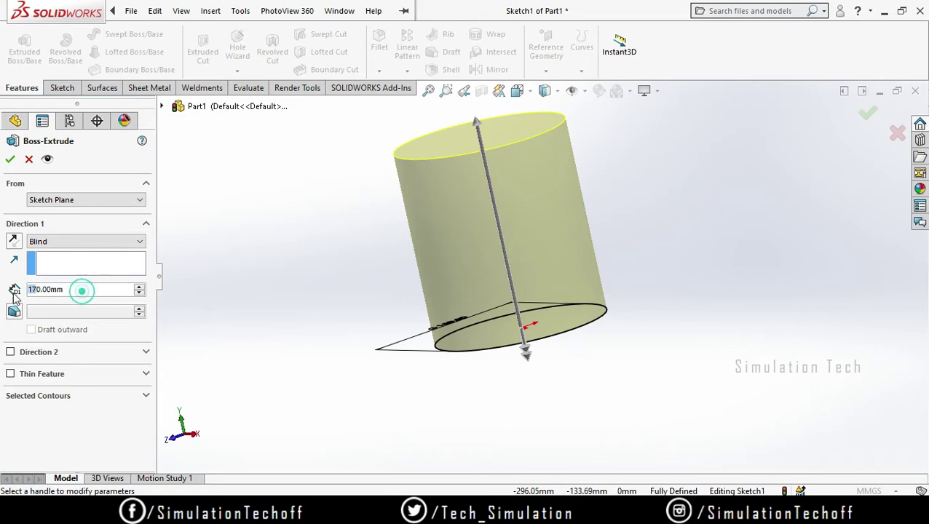
{"action": "type", "text": "1"}
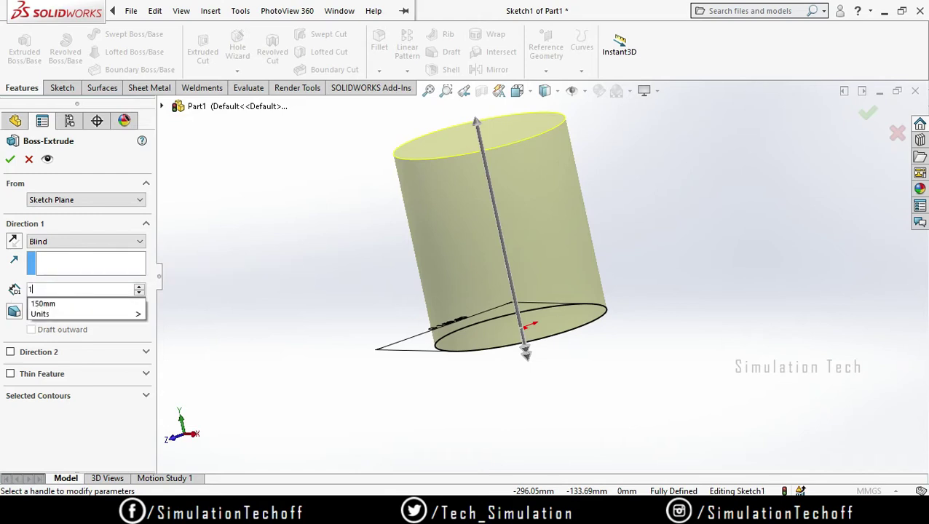
{"action": "type", "text": "50"}
{"action": "key", "text": "Return"}
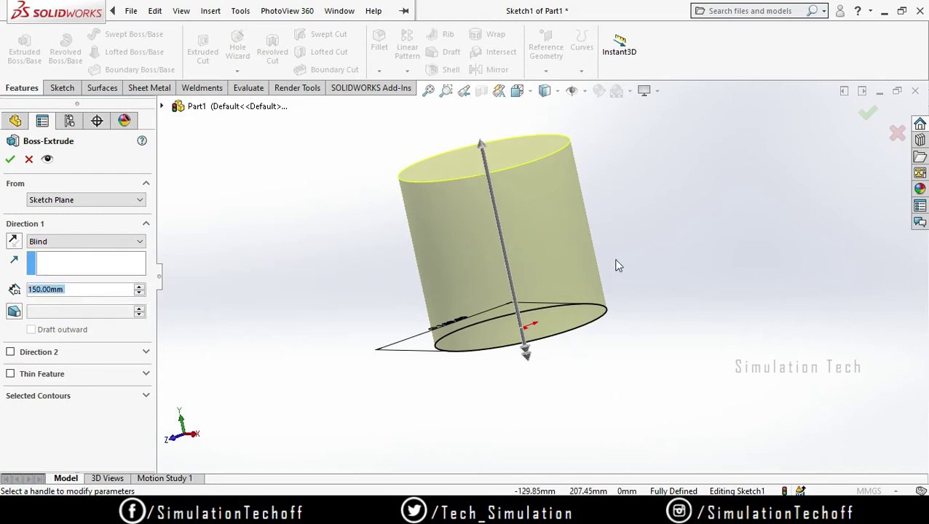
{"action": "middle_click_drag", "start_coordinate": [615, 263], "coordinate": [659, 294]}
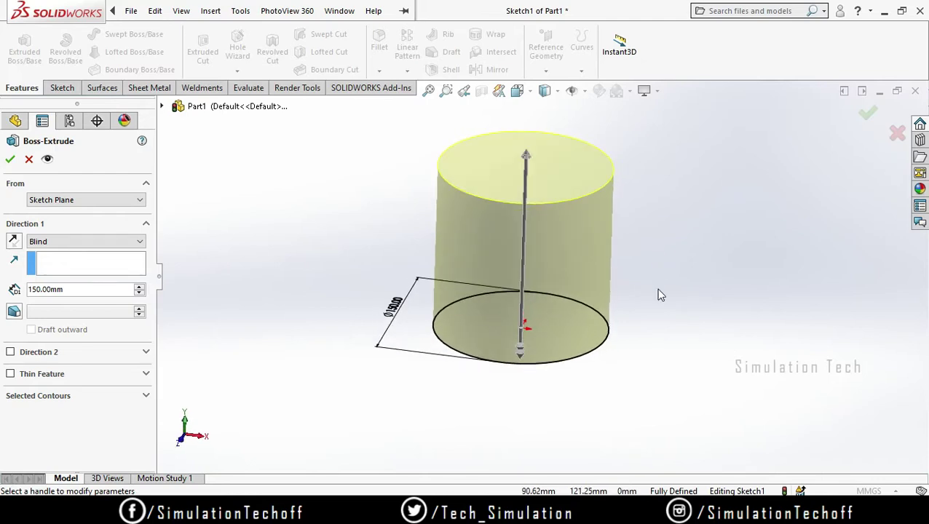
{"action": "left_click", "coordinate": [9, 160]}
{"action": "middle_click_drag", "start_coordinate": [607, 348], "coordinate": [471, 301]}
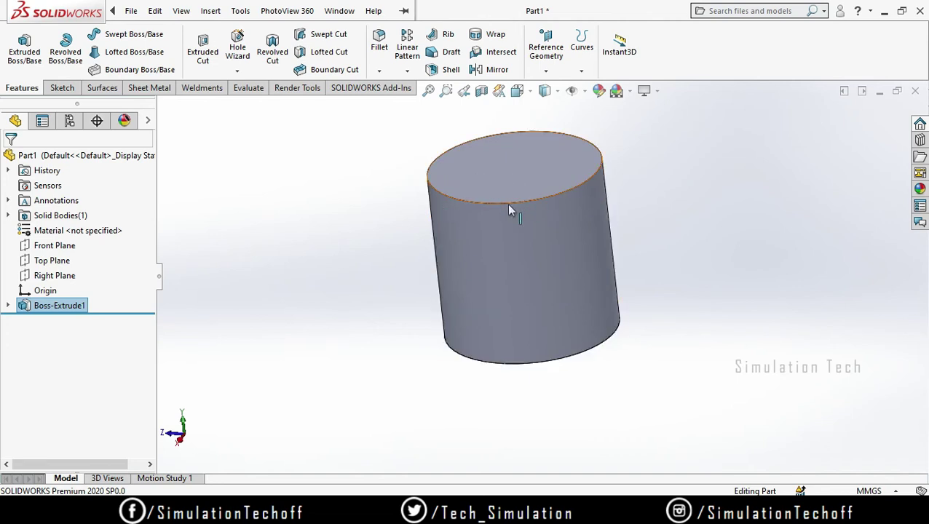
- Orbit around the cylinder and select its top face
{"action": "middle_click_drag", "start_coordinate": [570, 209], "coordinate": [452, 373]}
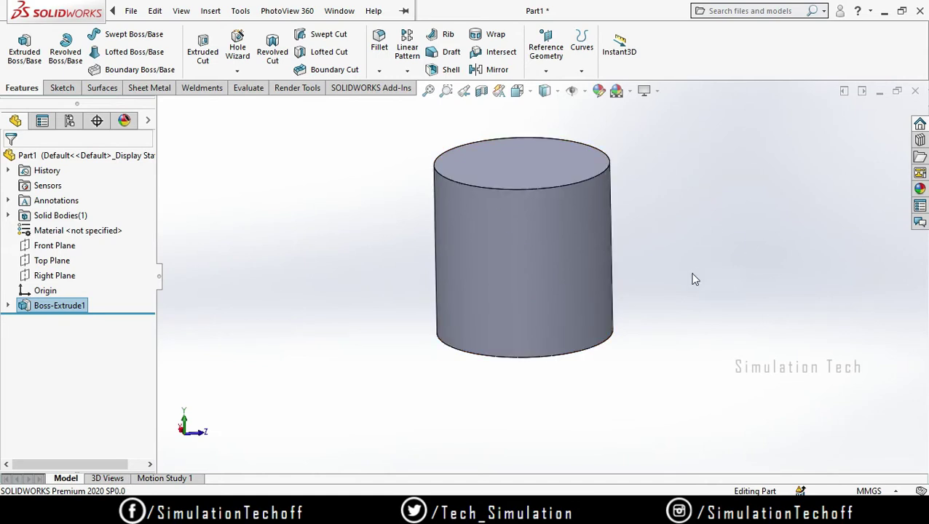
{"action": "middle_click_drag", "start_coordinate": [586, 310], "coordinate": [551, 321]}
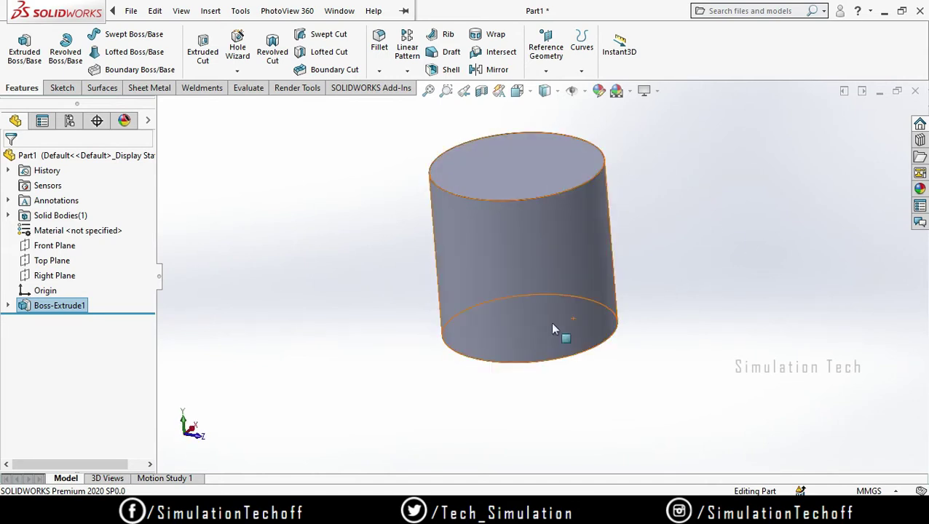
{"action": "middle_click_drag", "start_coordinate": [624, 267], "coordinate": [594, 315]}
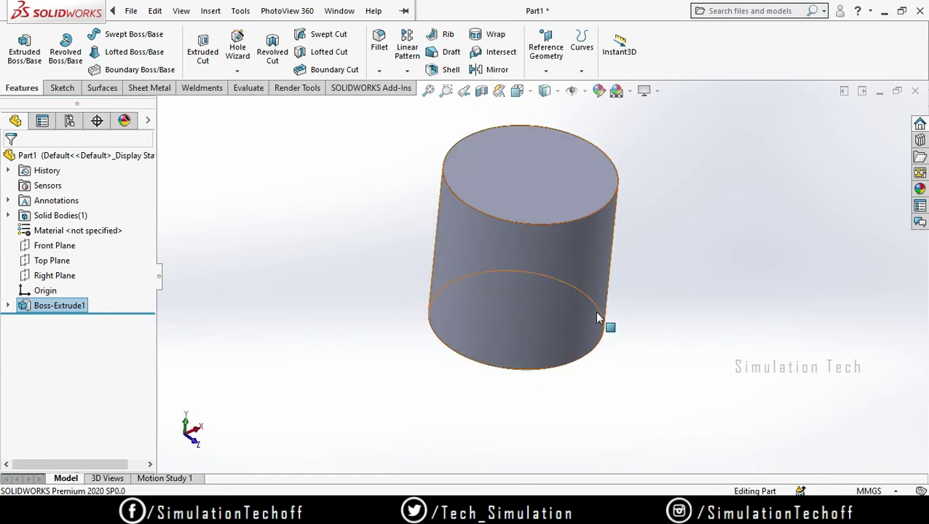
{"action": "left_click", "coordinate": [531, 189]}
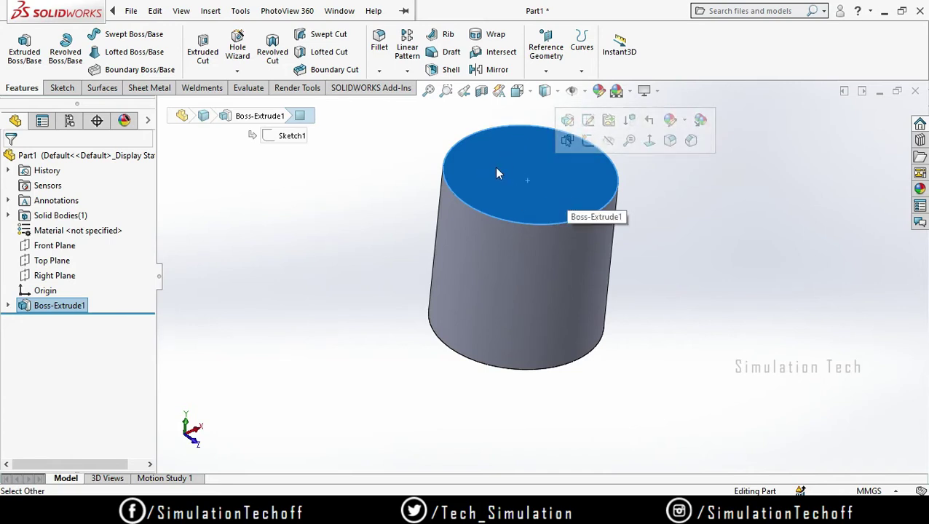
{"action": "middle_click_drag", "start_coordinate": [570, 374], "coordinate": [558, 304]}
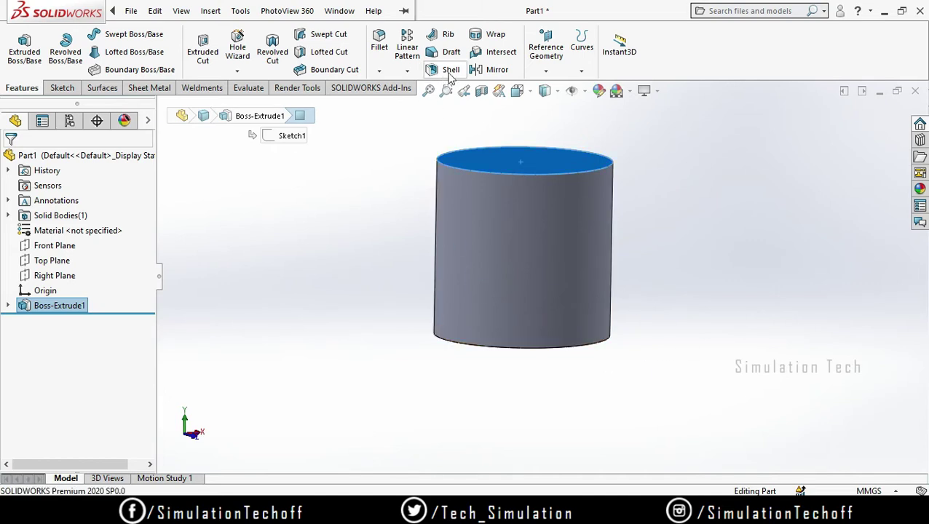
{"action": "middle_click_drag", "start_coordinate": [674, 293], "coordinate": [660, 338]}
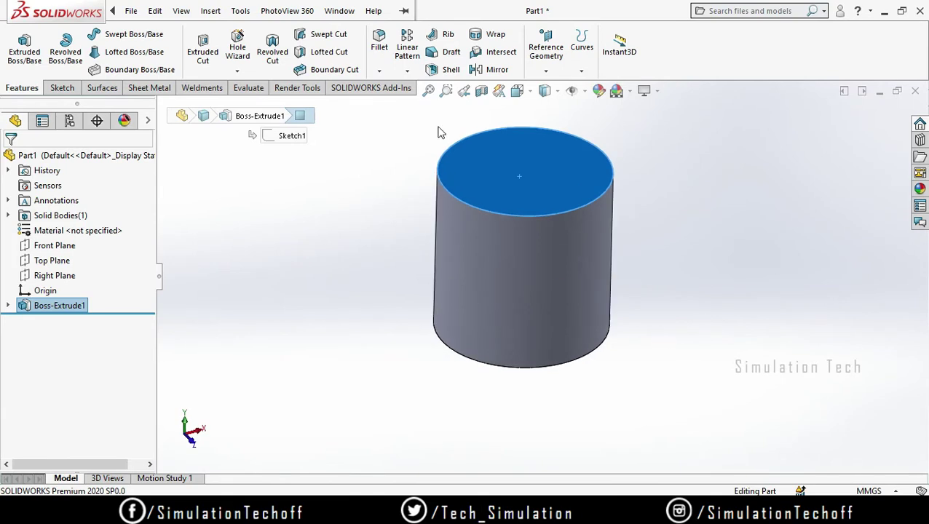
- Shell the cylinder with 2 mm walls, removing the top face as the opening
{"action": "left_click", "coordinate": [441, 70]}
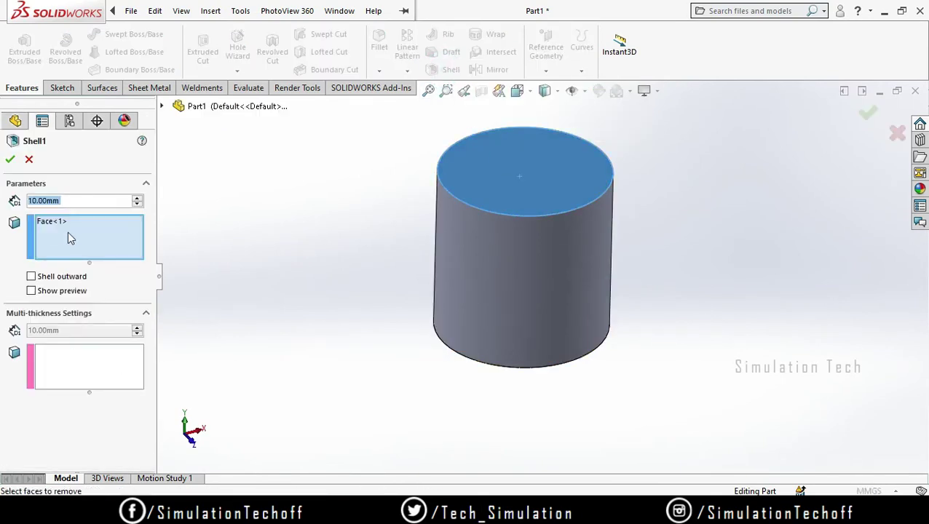
{"action": "right_click", "coordinate": [68, 233]}
{"action": "left_click", "coordinate": [110, 243]}
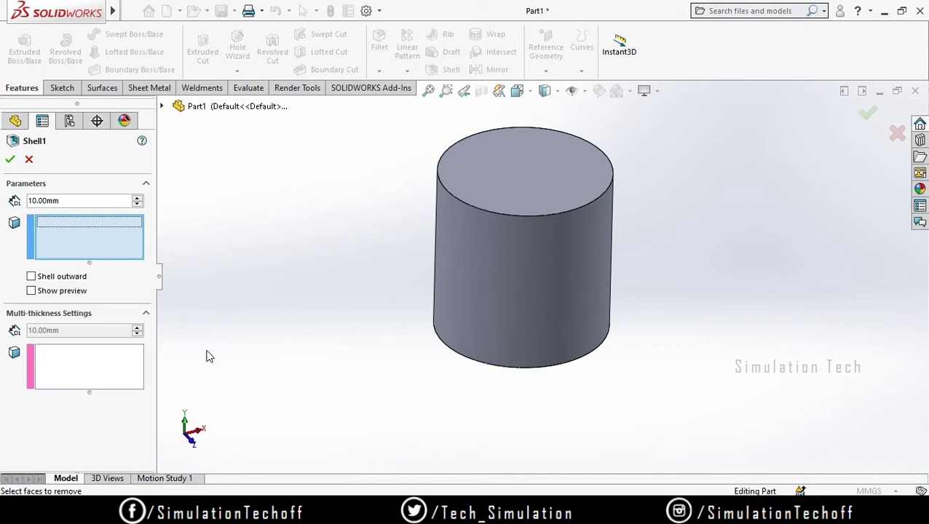
{"action": "left_click", "coordinate": [515, 186]}
{"action": "middle_click_drag", "start_coordinate": [684, 311], "coordinate": [636, 300]}
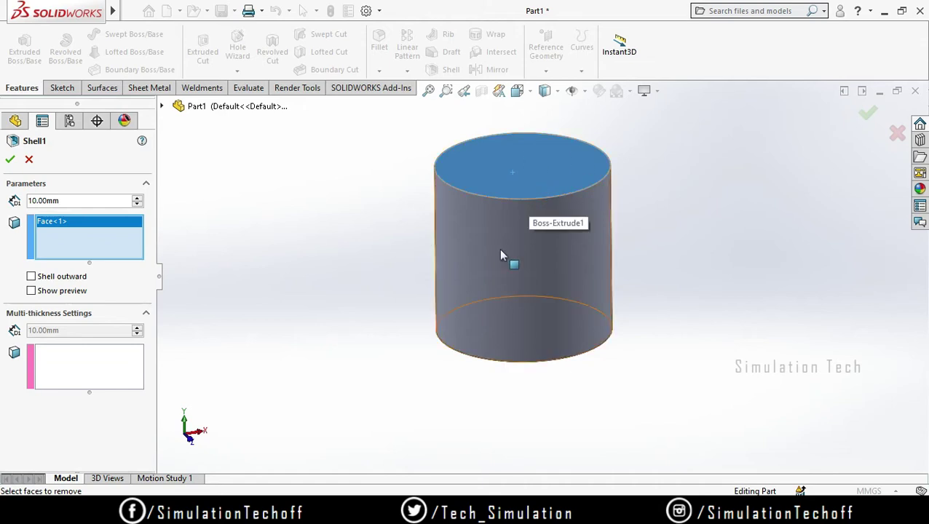
{"action": "middle_click_drag", "start_coordinate": [644, 305], "coordinate": [615, 354]}
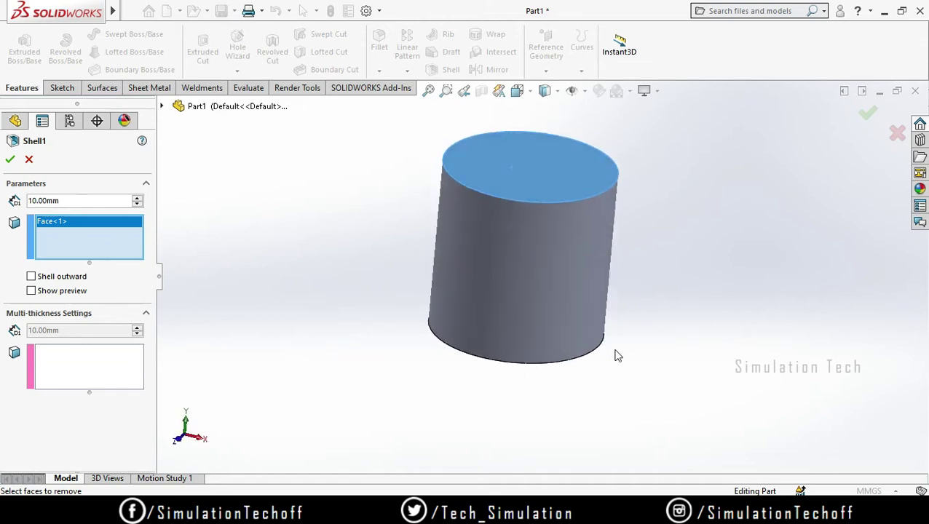
{"action": "left_click_drag", "start_coordinate": [90, 200], "coordinate": [4, 204]}
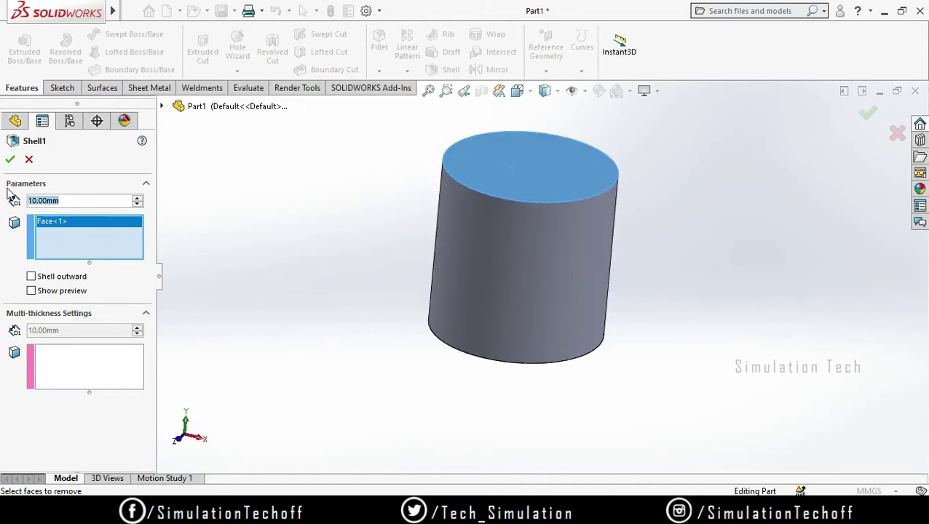
{"action": "type", "text": "2"}
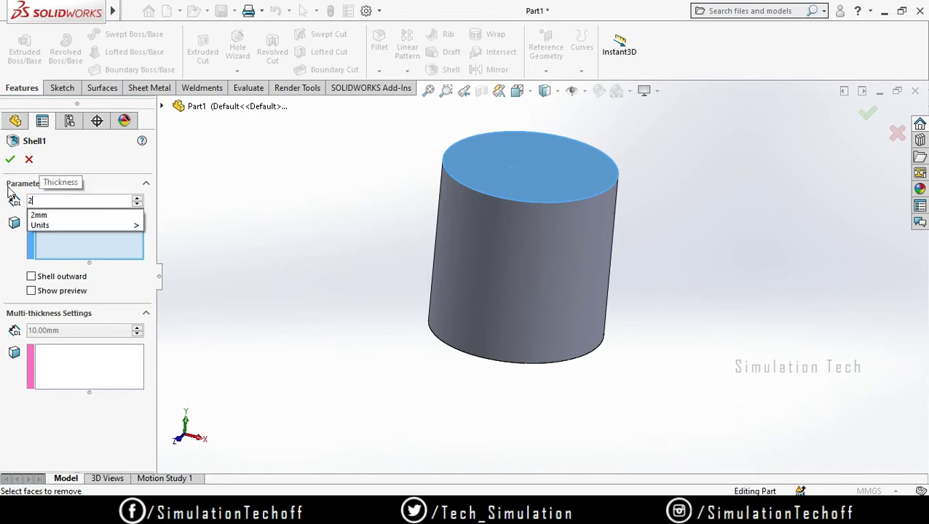
{"action": "key", "text": "Return"}
{"action": "mouse_move", "coordinate": [611, 359]}
{"action": "middle_mouse_down"}
{"action": "mouse_move", "coordinate": [595, 306]}
{"action": "mouse_move", "coordinate": [604, 360]}
{"action": "middle_mouse_up"}
{"action": "left_click", "coordinate": [11, 159]}
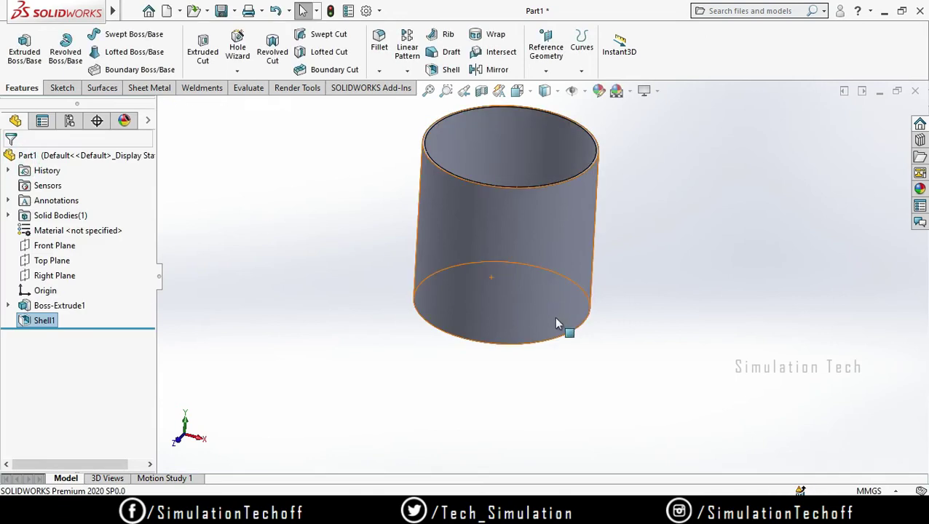
{"action": "middle_click_drag", "start_coordinate": [553, 317], "coordinate": [535, 306]}
{"action": "scroll", "coordinate": [513, 205], "scroll_direction": "up", "scroll_amount": 3}
{"action": "scroll", "coordinate": [513, 207], "scroll_direction": "down", "scroll_amount": 3}
{"action": "middle_click_drag", "start_coordinate": [543, 244], "coordinate": [584, 348]}
{"action": "middle_click_drag", "start_coordinate": [608, 242], "coordinate": [540, 371]}
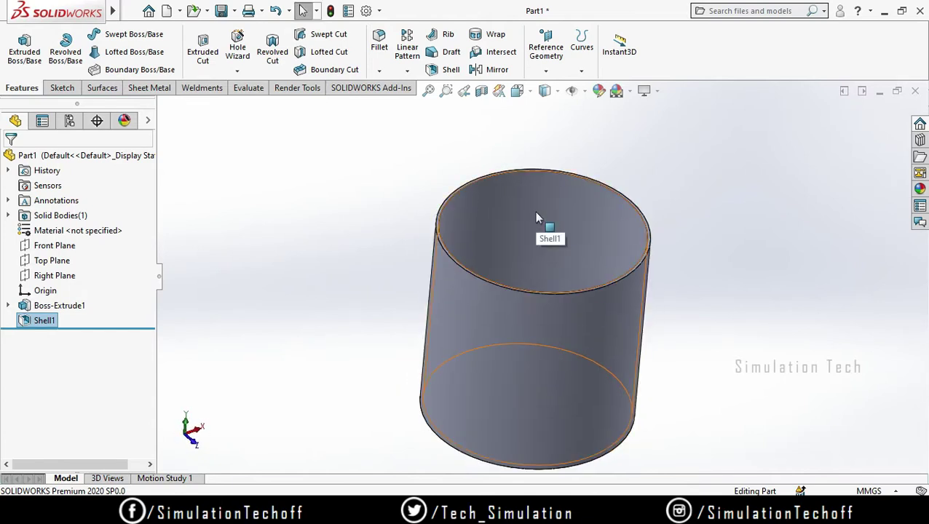
{"action": "mouse_move", "coordinate": [695, 288]}
{"action": "middle_mouse_down"}
{"action": "mouse_move", "coordinate": [697, 259]}
{"action": "mouse_move", "coordinate": [712, 282]}
{"action": "middle_mouse_up"}
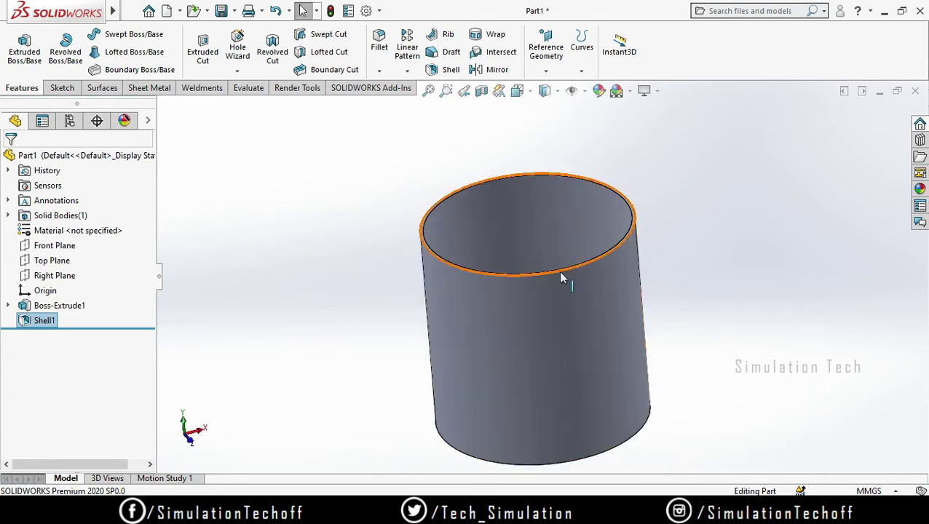
{"action": "middle_click_drag", "start_coordinate": [564, 276], "coordinate": [560, 300]}
{"action": "middle_click_drag", "start_coordinate": [591, 370], "coordinate": [531, 341], "text": "ctrl"}
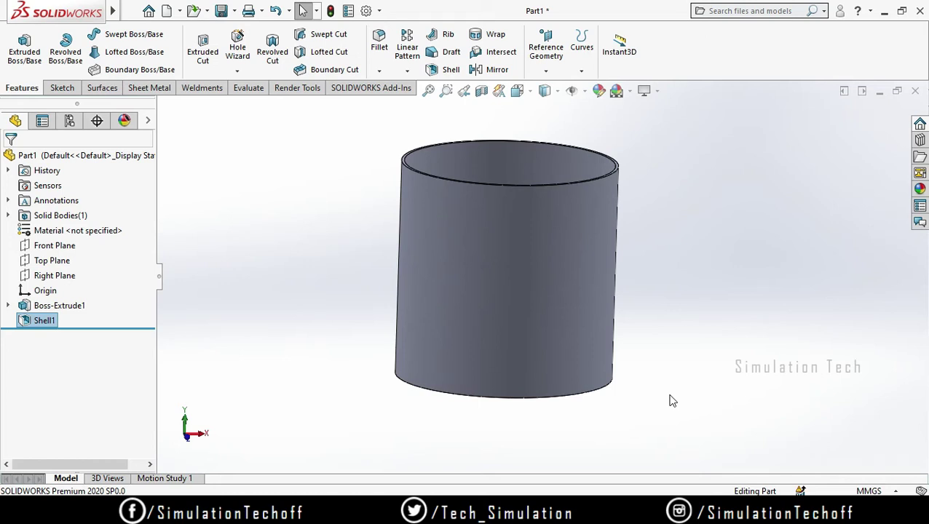
- Edit Shell1 to give the bottom face a 5 mm multi-thickness, walls staying 2 mm
{"action": "right_click", "coordinate": [41, 325]}
{"action": "left_click", "coordinate": [45, 193]}
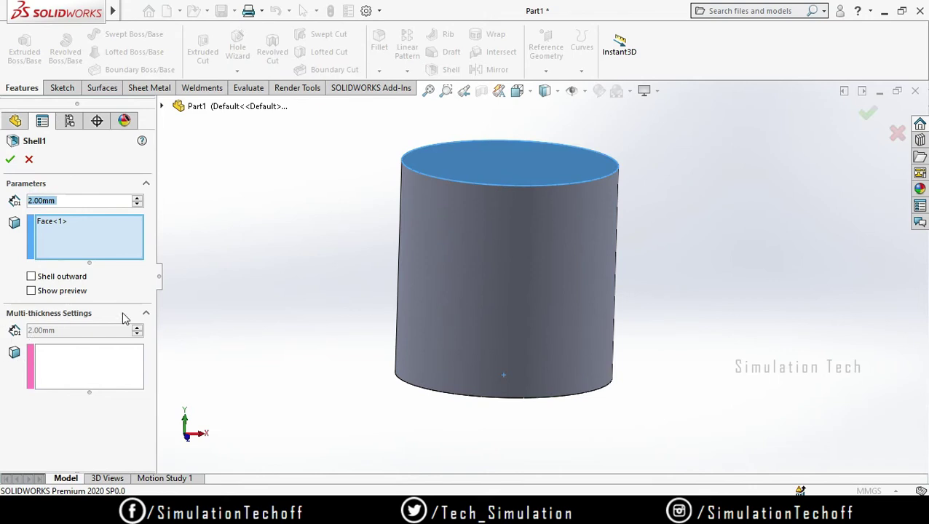
{"action": "left_click", "coordinate": [99, 375]}
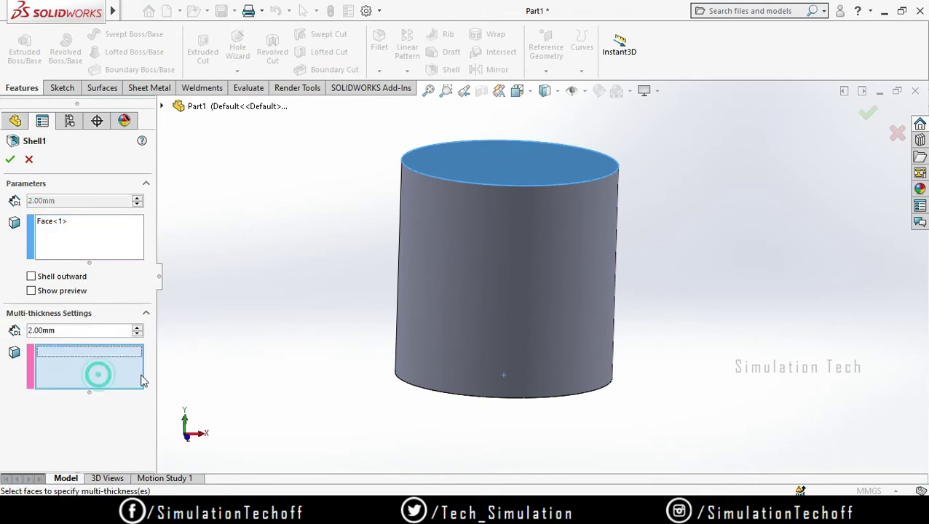
{"action": "middle_click_drag", "start_coordinate": [435, 433], "coordinate": [386, 348]}
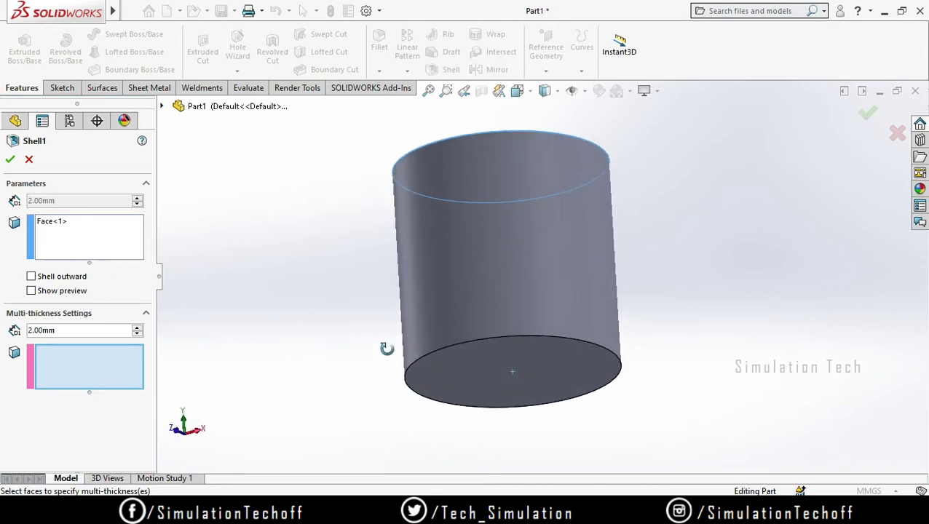
{"action": "left_click", "coordinate": [509, 371]}
{"action": "double_click", "coordinate": [69, 329]}
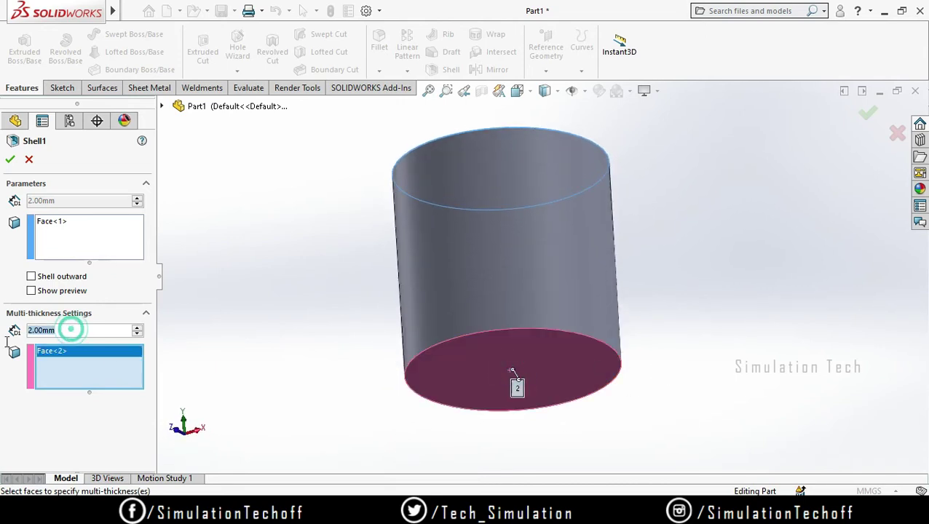
{"action": "type", "text": "5"}
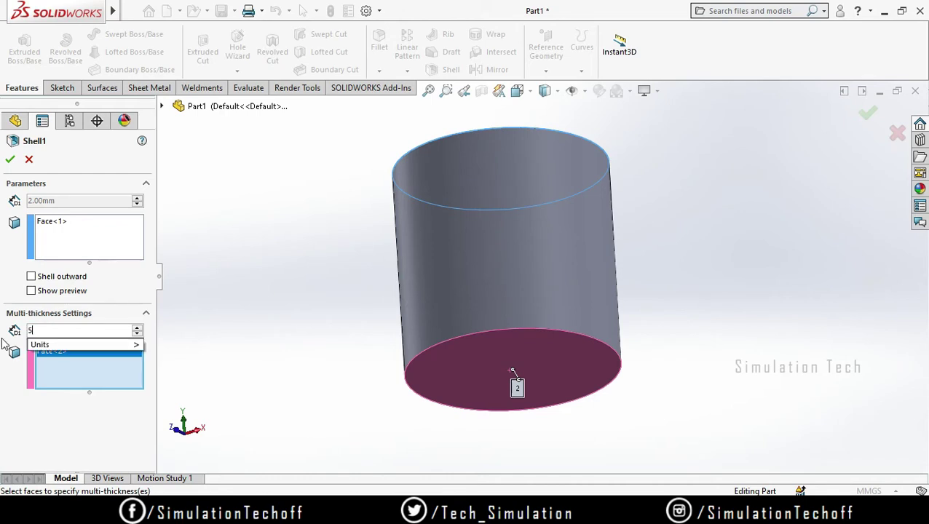
{"action": "key", "text": "Return"}
{"action": "middle_click_drag", "start_coordinate": [717, 234], "coordinate": [711, 297]}
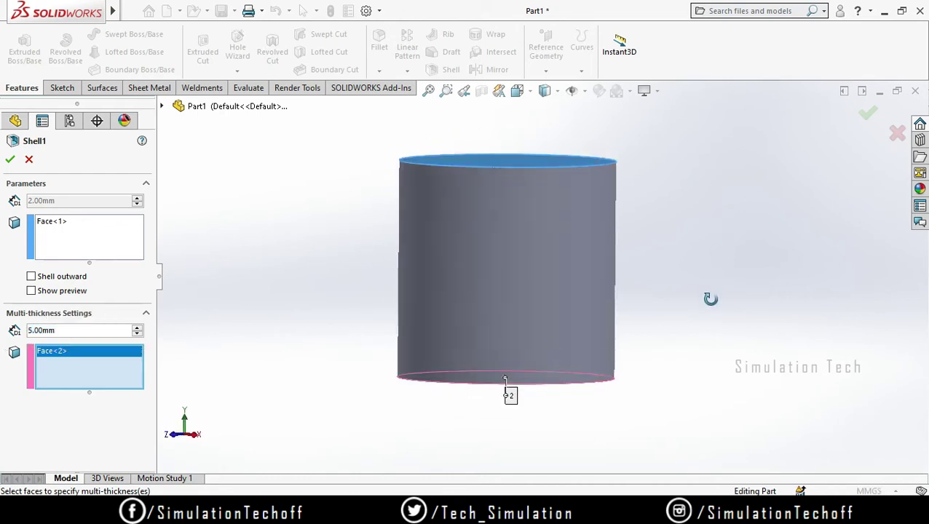
{"action": "left_click", "coordinate": [10, 160]}
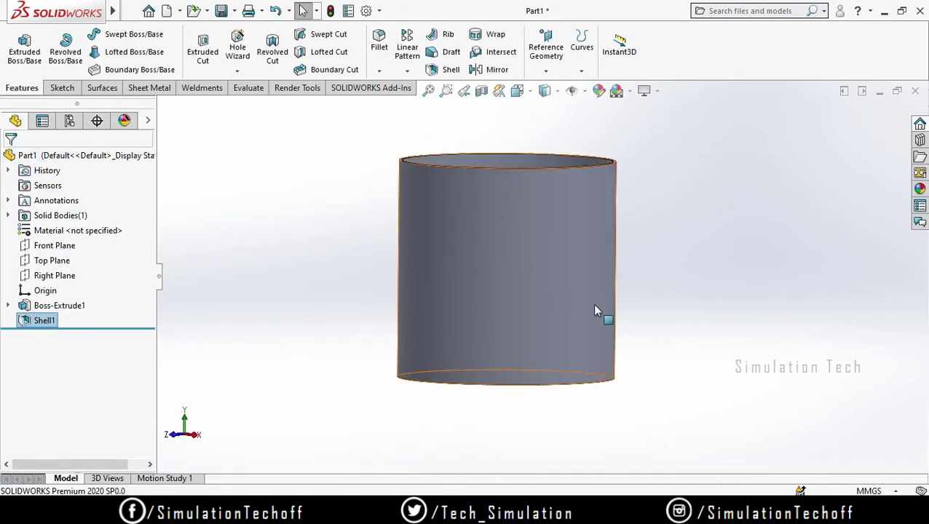
{"action": "middle_click_drag", "start_coordinate": [596, 309], "coordinate": [486, 258]}
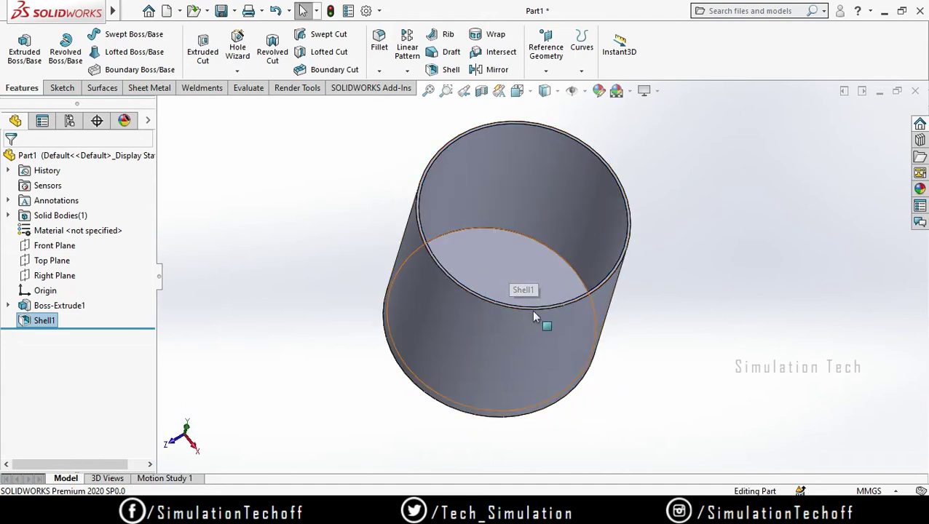
{"action": "middle_click_drag", "start_coordinate": [687, 386], "coordinate": [506, 313]}
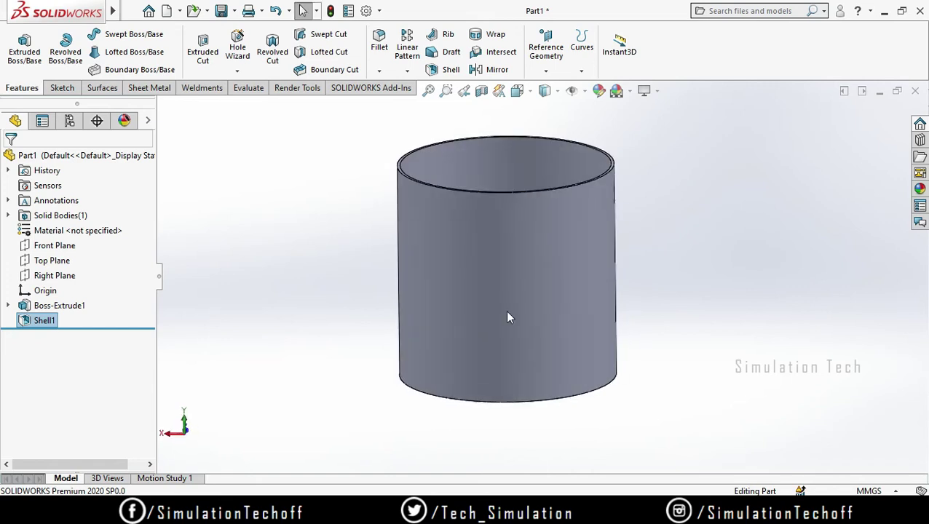
{"action": "left_click", "coordinate": [481, 92]}
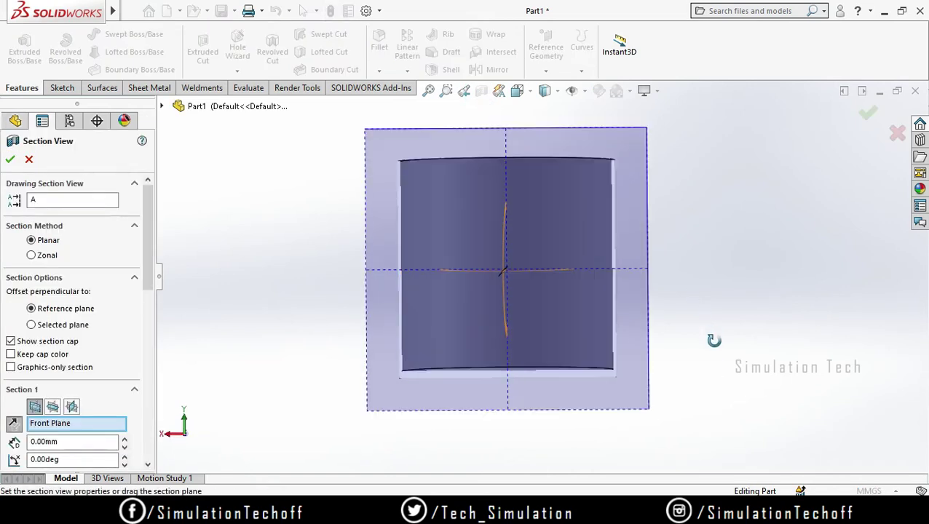
{"action": "middle_click_drag", "start_coordinate": [713, 340], "coordinate": [501, 321]}
{"action": "scroll", "coordinate": [501, 291], "scroll_direction": "down", "scroll_amount": 6}
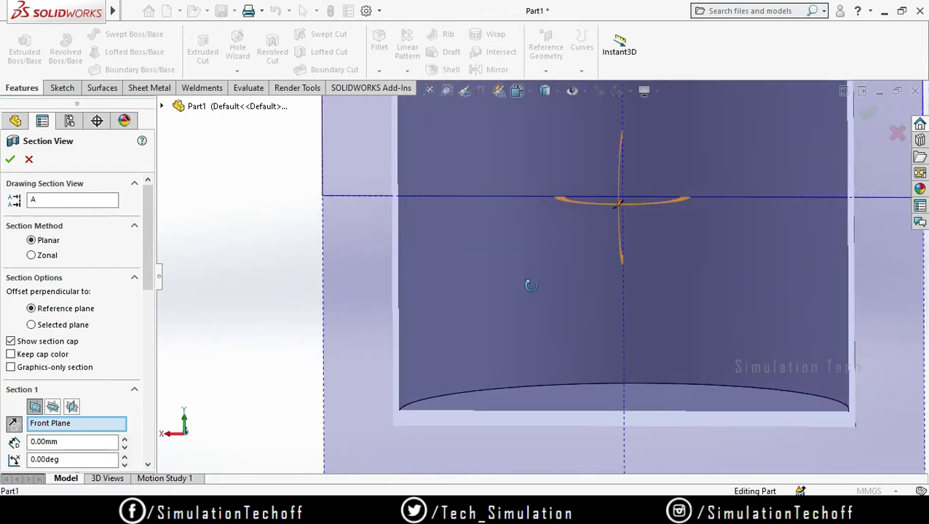
{"action": "middle_click_drag", "start_coordinate": [530, 284], "coordinate": [535, 306]}
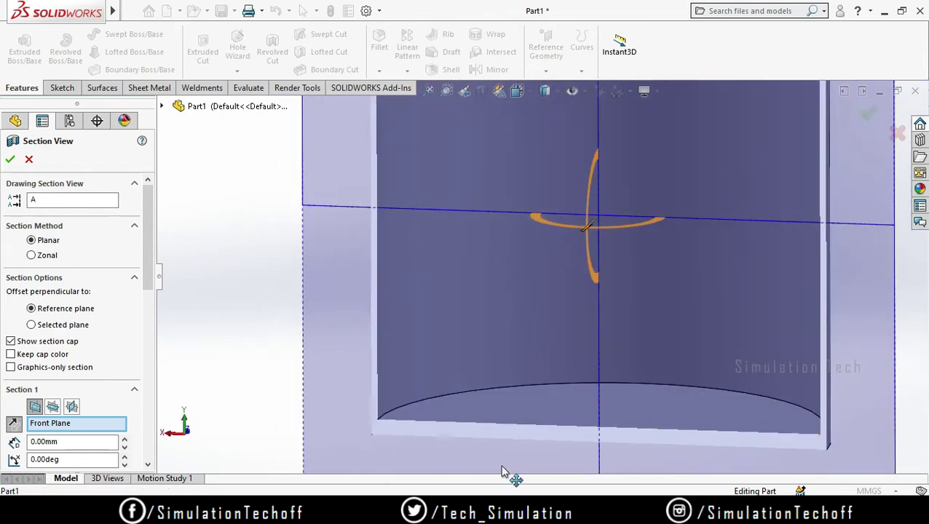
{"action": "scroll", "coordinate": [529, 440], "scroll_direction": "up", "scroll_amount": 4}
{"action": "middle_click_drag", "start_coordinate": [574, 371], "coordinate": [460, 379]}
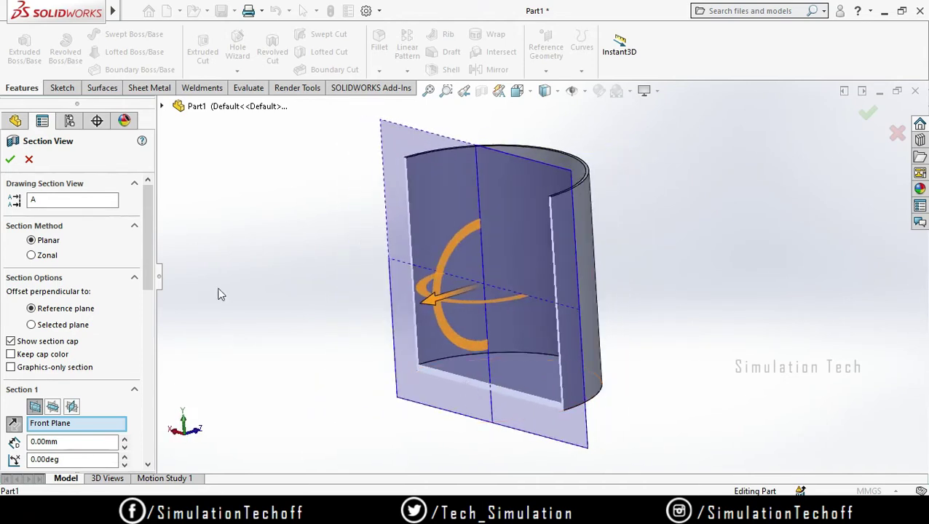
{"action": "left_click", "coordinate": [30, 160]}
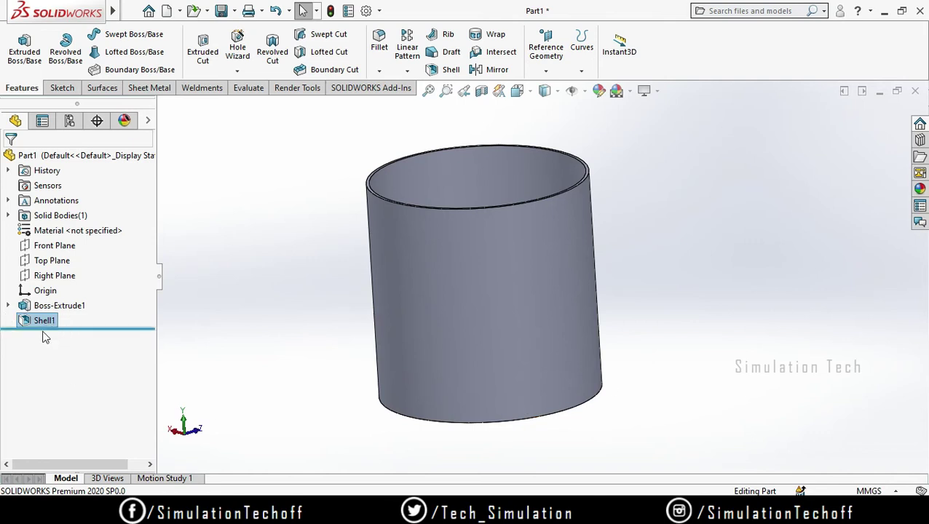
{"action": "middle_click_drag", "start_coordinate": [503, 288], "coordinate": [567, 305]}
{"action": "middle_click_drag", "start_coordinate": [621, 367], "coordinate": [524, 374]}
{"action": "middle_click_drag", "start_coordinate": [400, 314], "coordinate": [509, 342]}
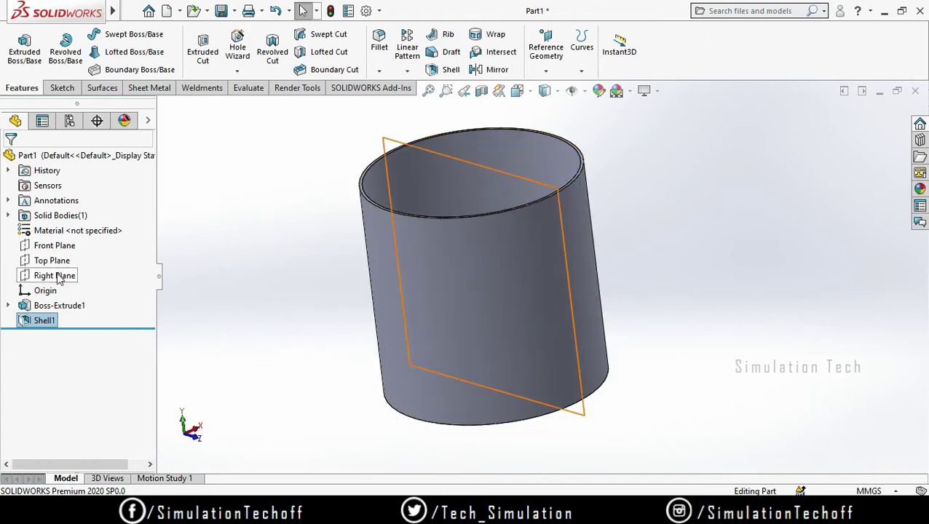
- Start a sketch on the Right Plane and view it Normal To
{"action": "left_click", "coordinate": [58, 276]}
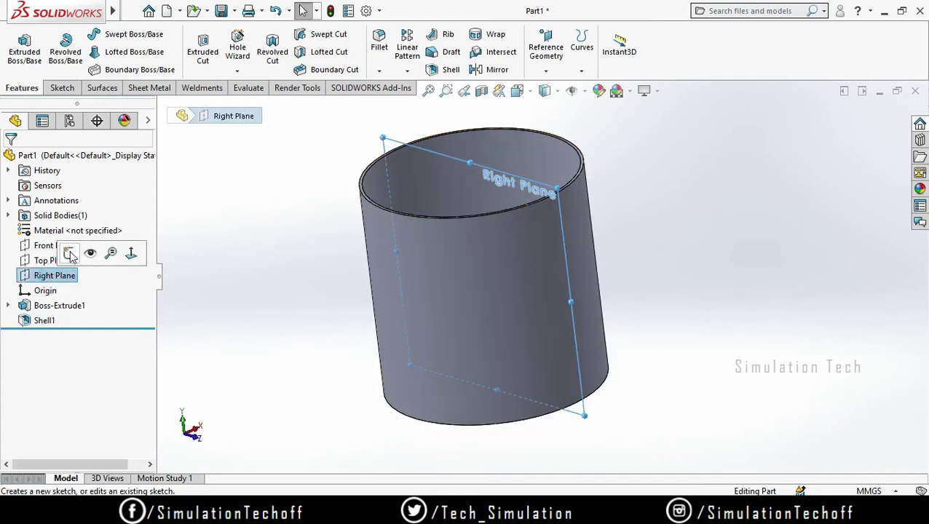
{"action": "left_click", "coordinate": [73, 252]}
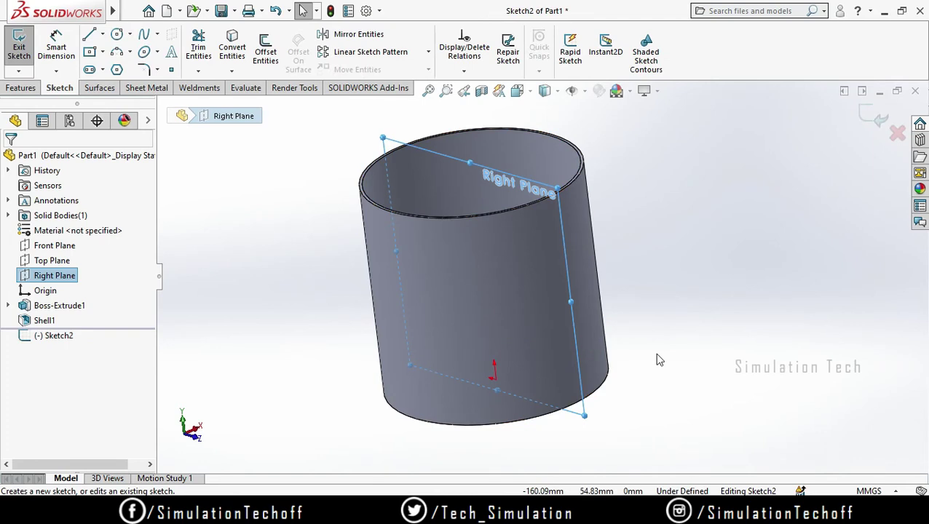
{"action": "key", "text": "ctrl+8"}
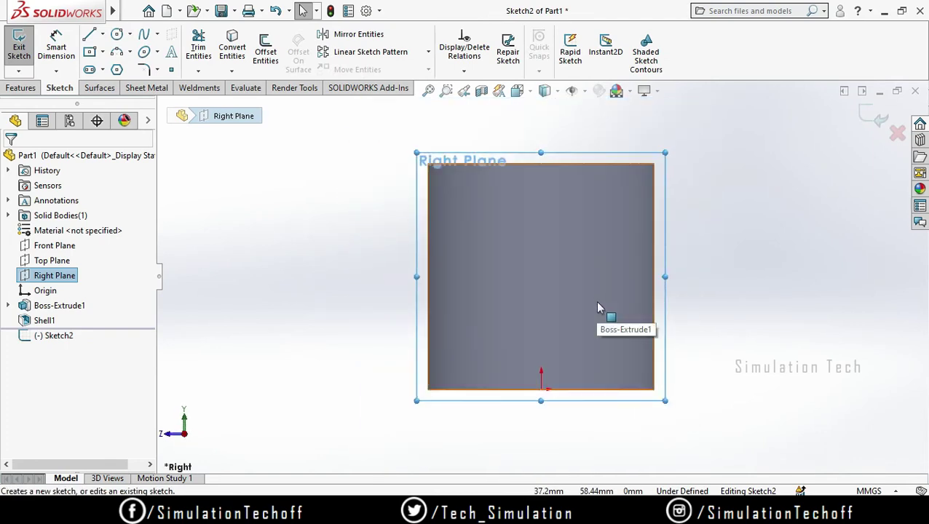
{"action": "key", "text": "ctrl+8"}
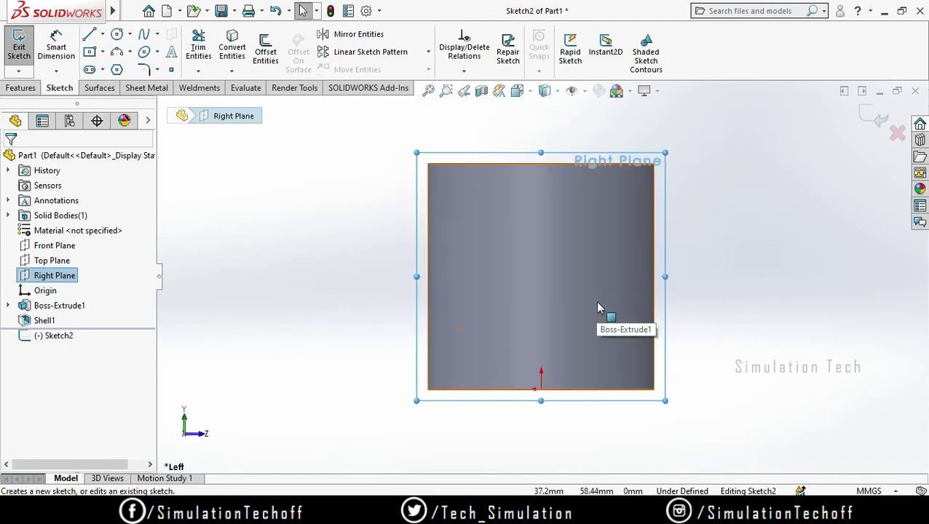
- Draw a three-point arc bulging outward from the mug's side wall
{"action": "left_click", "coordinate": [118, 52]}
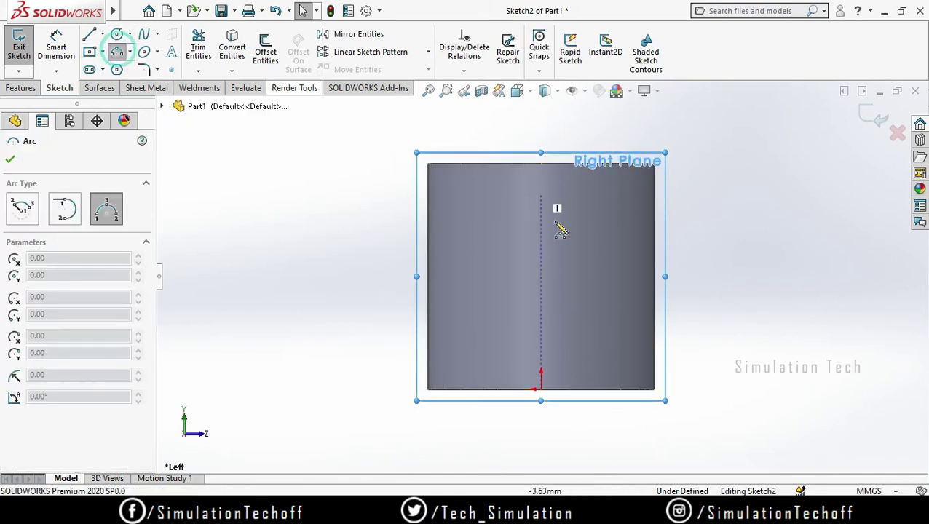
{"action": "left_click", "coordinate": [630, 221]}
{"action": "left_click", "coordinate": [714, 226]}
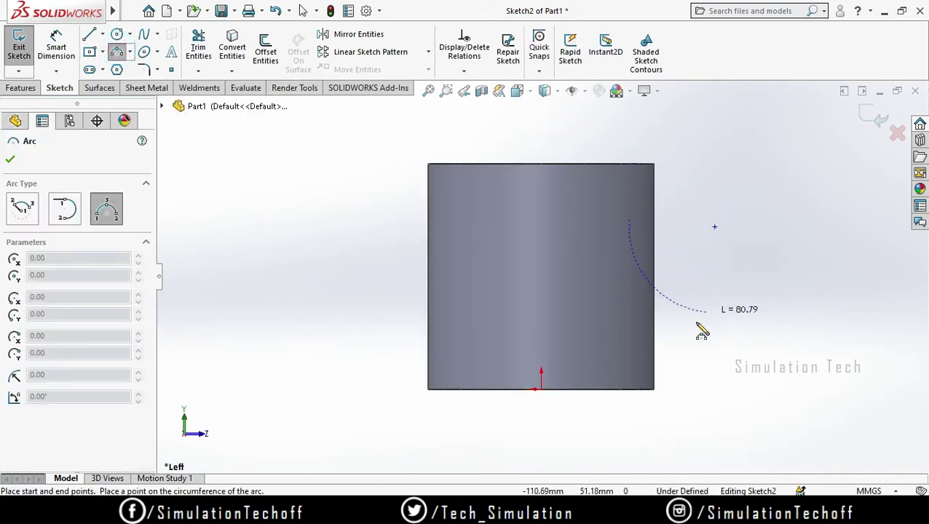
{"action": "left_click", "coordinate": [631, 348]}
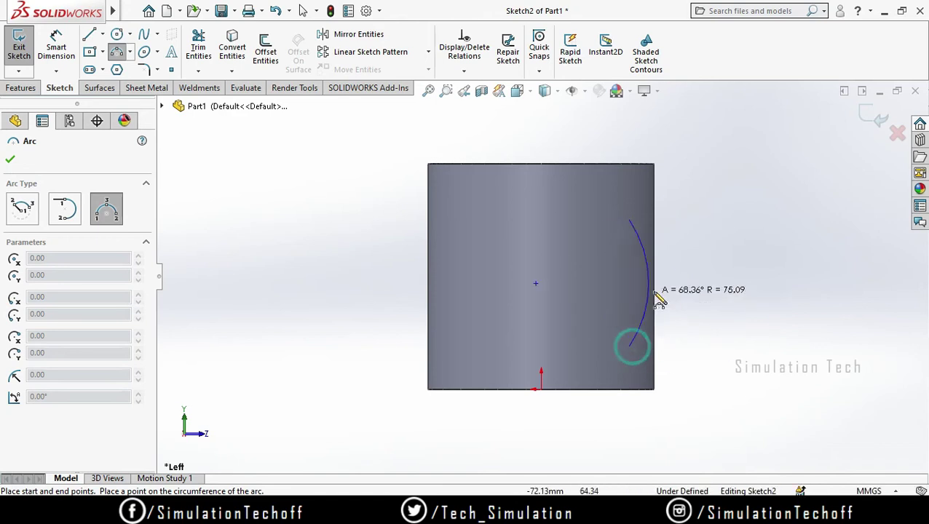
{"action": "left_click", "coordinate": [738, 269]}
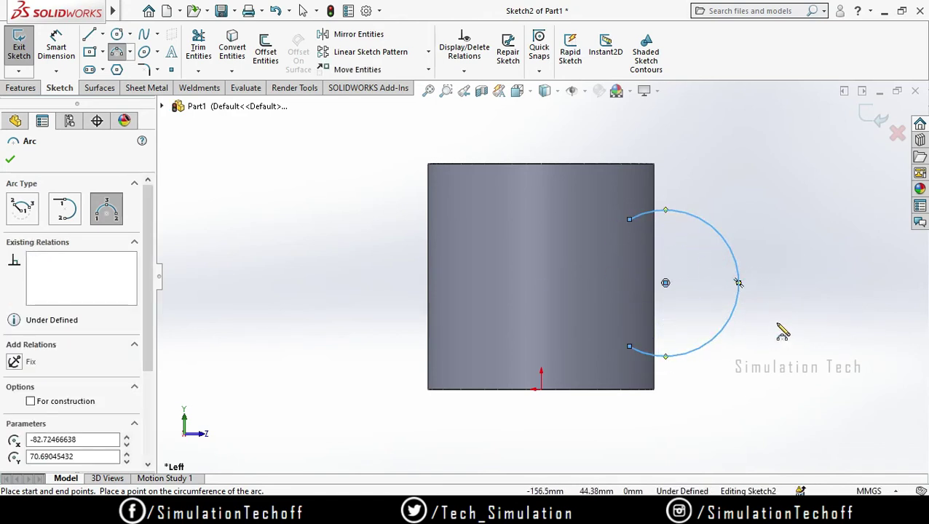
{"action": "key", "text": "Escape"}
{"action": "middle_click_drag", "start_coordinate": [701, 279], "coordinate": [659, 329]}
{"action": "mouse_move", "coordinate": [694, 286]}
{"action": "middle_mouse_down"}
{"action": "mouse_move", "coordinate": [674, 325]}
{"action": "mouse_move", "coordinate": [626, 331]}
{"action": "mouse_move", "coordinate": [601, 367]}
{"action": "mouse_move", "coordinate": [586, 351]}
{"action": "middle_mouse_up"}
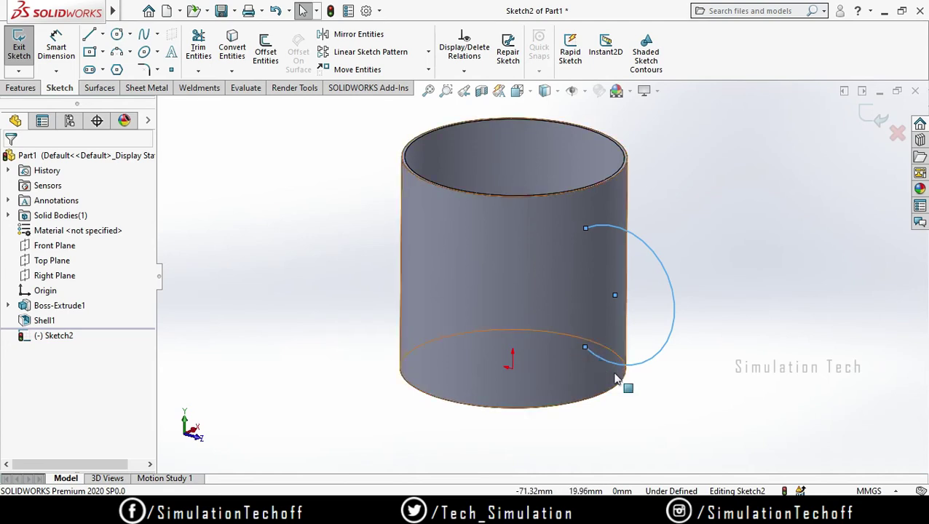
{"action": "mouse_move", "coordinate": [719, 313]}
{"action": "middle_mouse_down"}
{"action": "mouse_move", "coordinate": [715, 279]}
{"action": "mouse_move", "coordinate": [704, 370]}
{"action": "mouse_move", "coordinate": [665, 321]}
{"action": "middle_mouse_up"}
{"action": "left_click", "coordinate": [20, 88]}
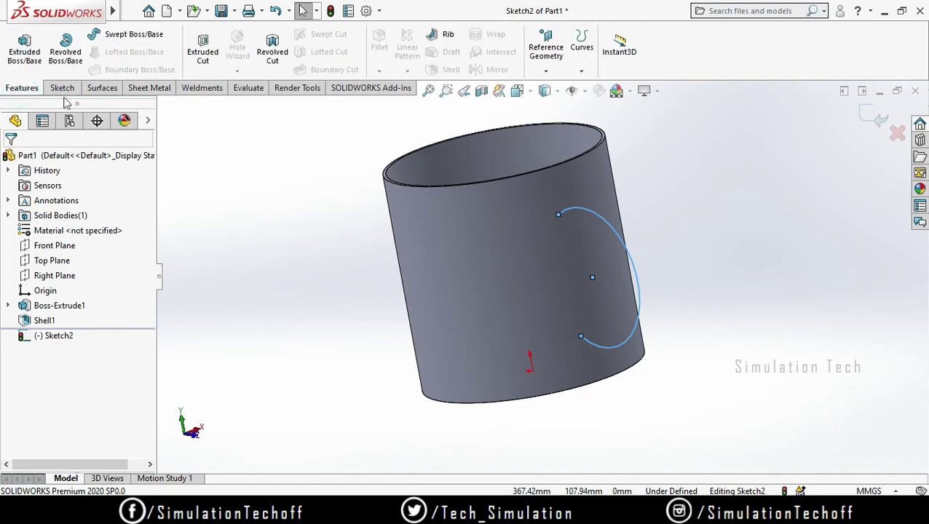
- Sweep a 15 mm circular profile along the Sketch2 arc to form the handle
{"action": "left_click", "coordinate": [135, 35]}
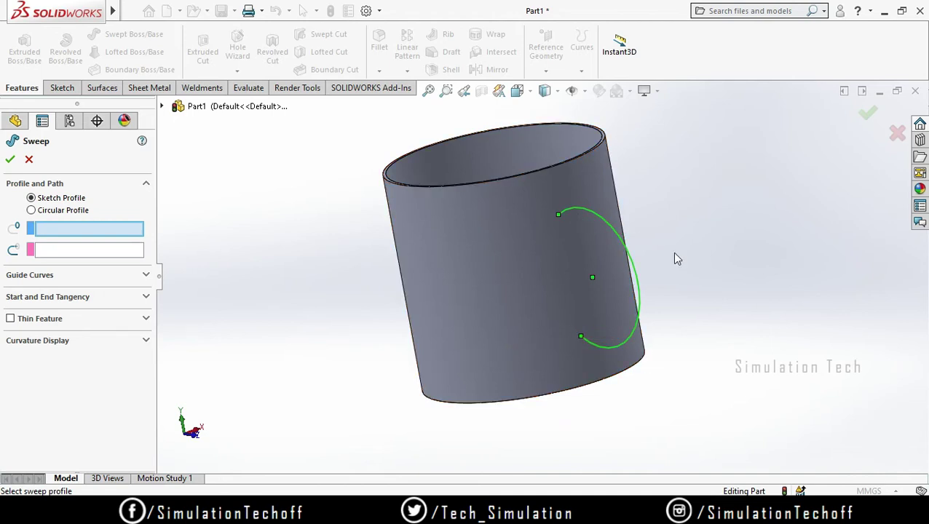
{"action": "left_click", "coordinate": [52, 212]}
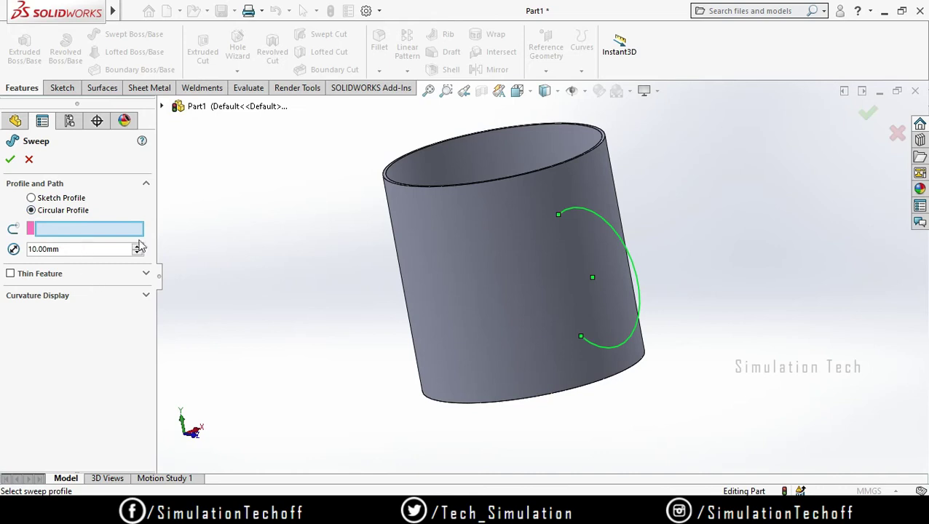
{"action": "left_click", "coordinate": [636, 304]}
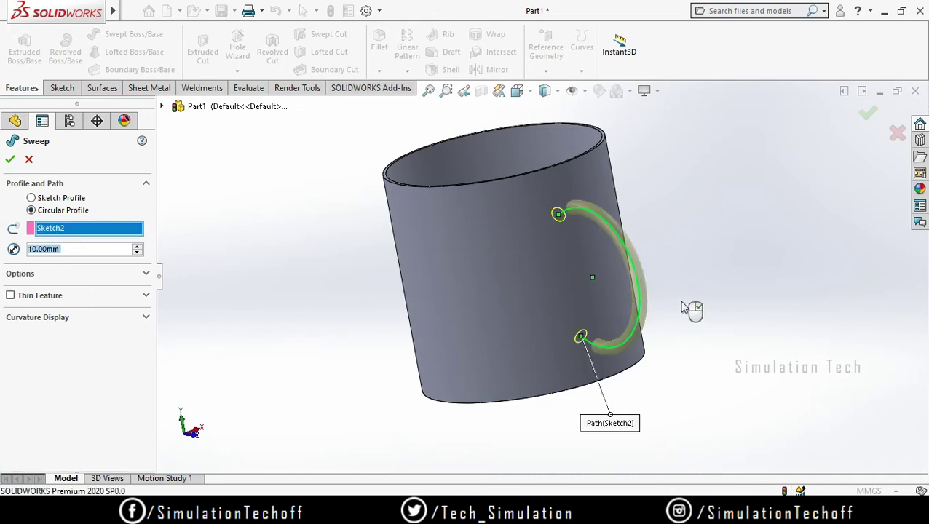
{"action": "mouse_move", "coordinate": [691, 311]}
{"action": "middle_mouse_down"}
{"action": "mouse_move", "coordinate": [745, 296]}
{"action": "mouse_move", "coordinate": [721, 322]}
{"action": "middle_mouse_up"}
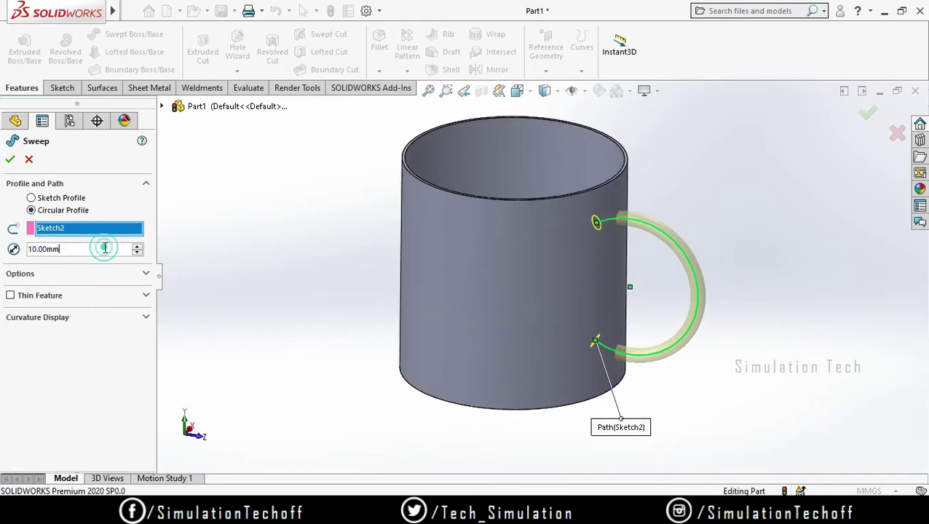
{"action": "double_click", "coordinate": [78, 252]}
{"action": "type", "text": "15"}
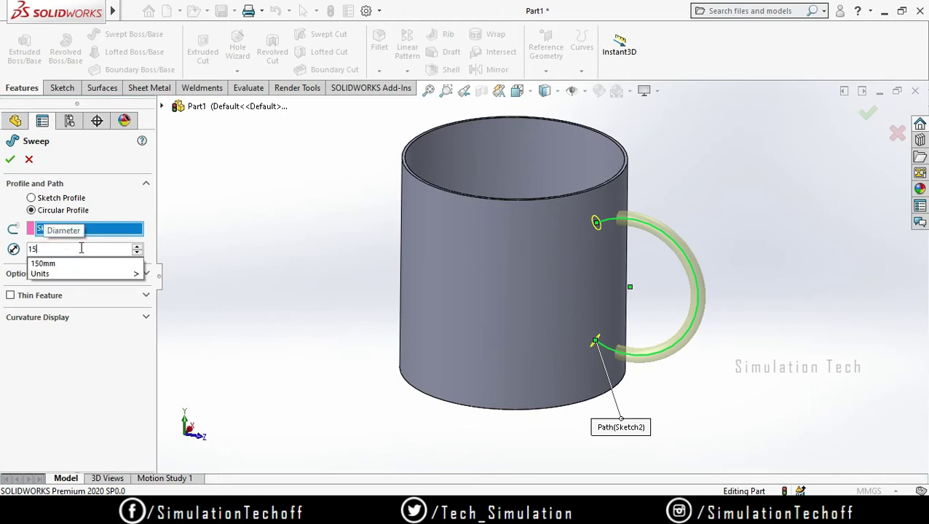
{"action": "key", "text": "Return"}
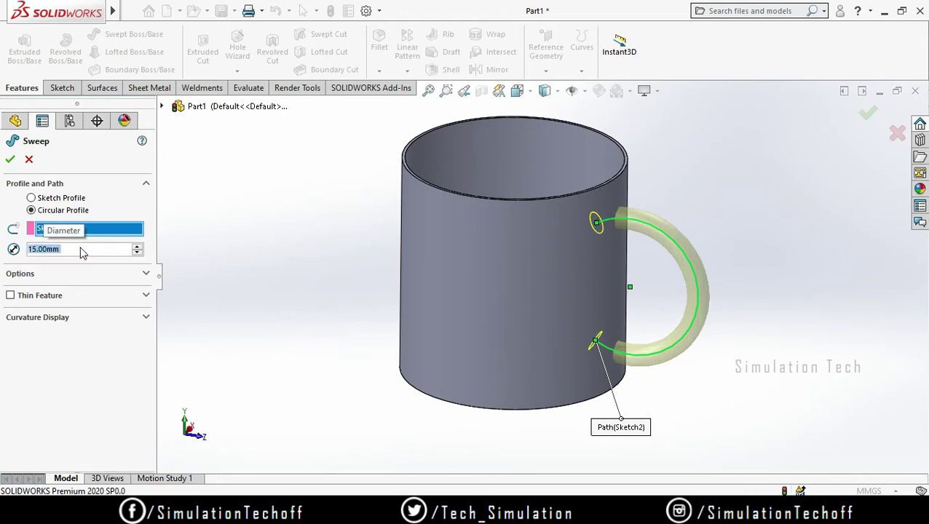
{"action": "left_click", "coordinate": [11, 160]}
{"action": "middle_click_drag", "start_coordinate": [724, 329], "coordinate": [750, 444]}
{"action": "scroll", "coordinate": [647, 327], "scroll_direction": "down", "scroll_amount": 6}
{"action": "middle_click_drag", "start_coordinate": [647, 327], "coordinate": [564, 345]}
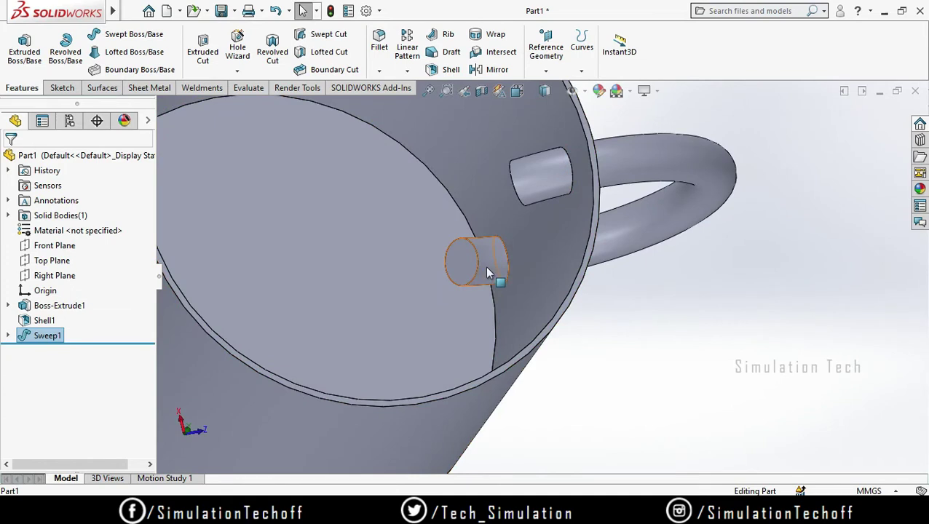
{"action": "middle_click_drag", "start_coordinate": [684, 321], "coordinate": [652, 338]}
{"action": "scroll", "coordinate": [647, 311], "scroll_direction": "up", "scroll_amount": 5}
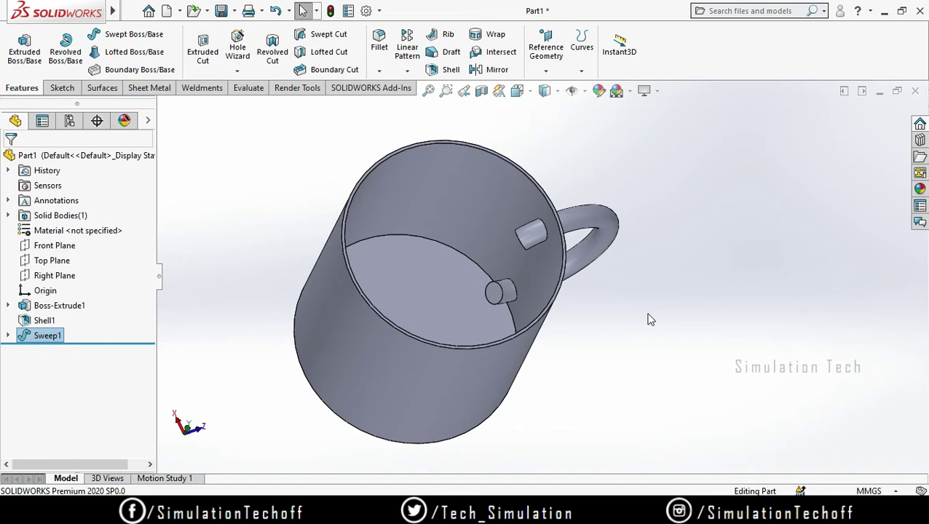
{"action": "middle_click_drag", "start_coordinate": [672, 365], "coordinate": [698, 426]}
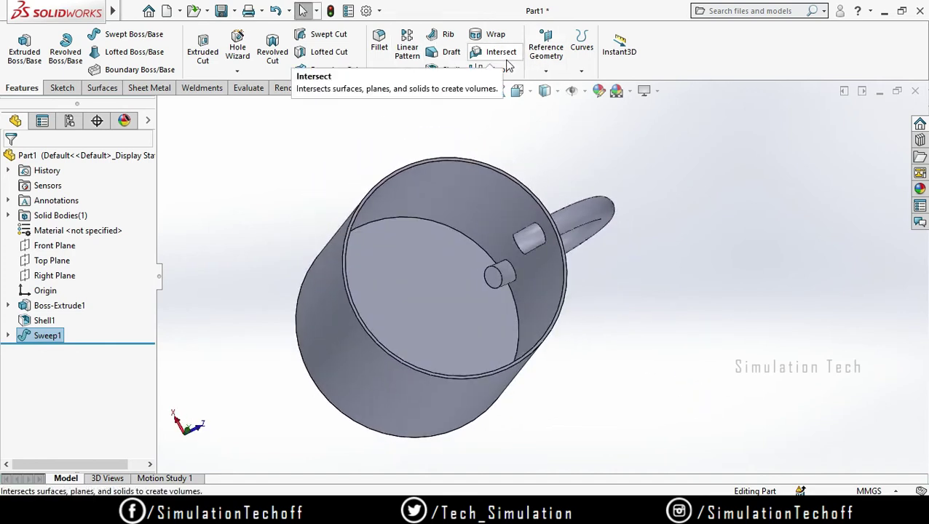
{"action": "middle_click_drag", "start_coordinate": [613, 362], "coordinate": [614, 303]}
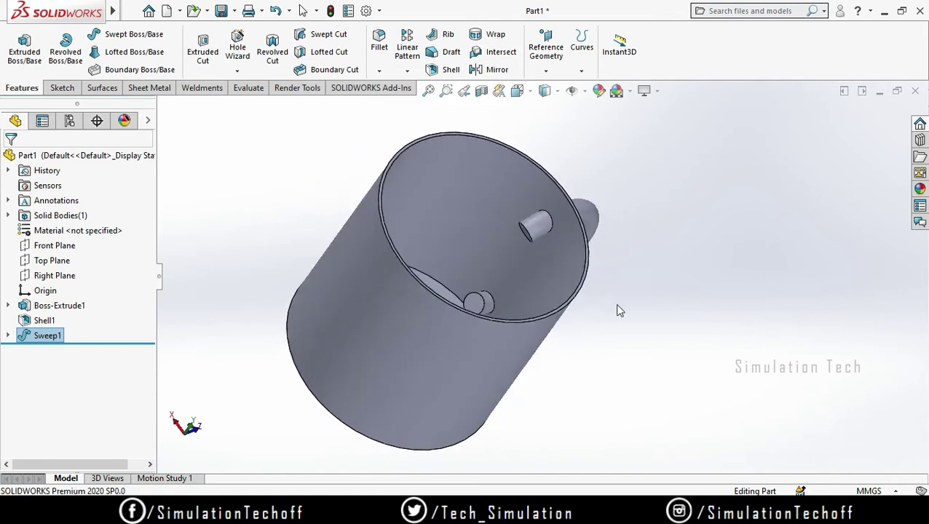
- Edit Sweep1 and uncheck Merge result so the handle stays a separate body
{"action": "right_click", "coordinate": [46, 335]}
{"action": "left_click", "coordinate": [59, 195]}
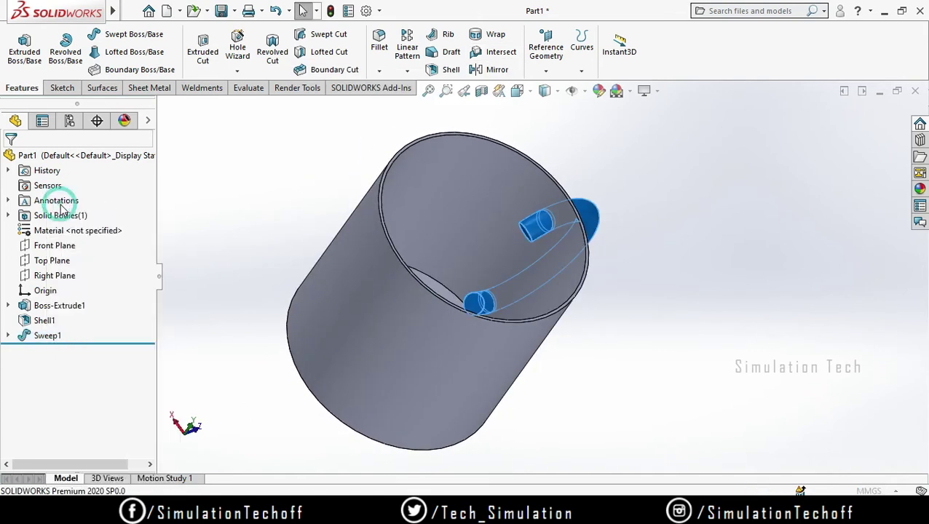
{"action": "middle_click_drag", "start_coordinate": [609, 358], "coordinate": [605, 324]}
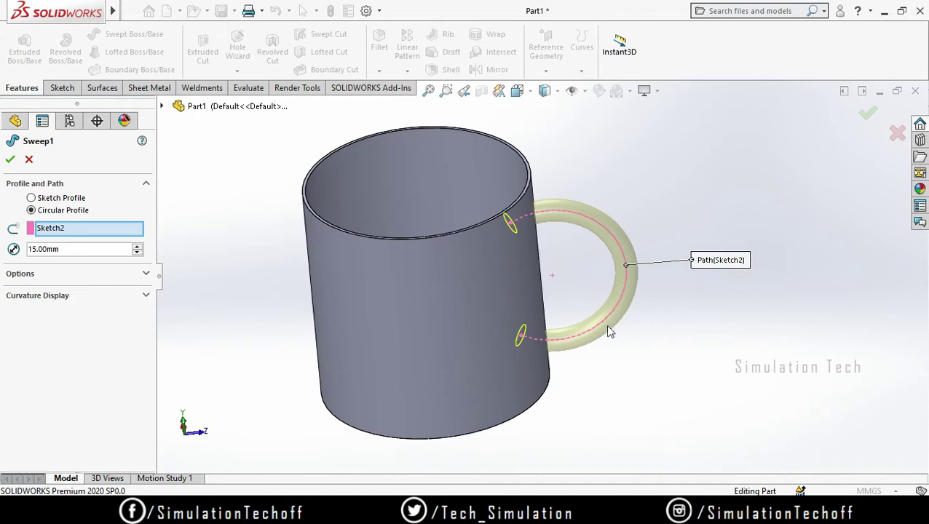
{"action": "middle_click_drag", "start_coordinate": [643, 386], "coordinate": [619, 380]}
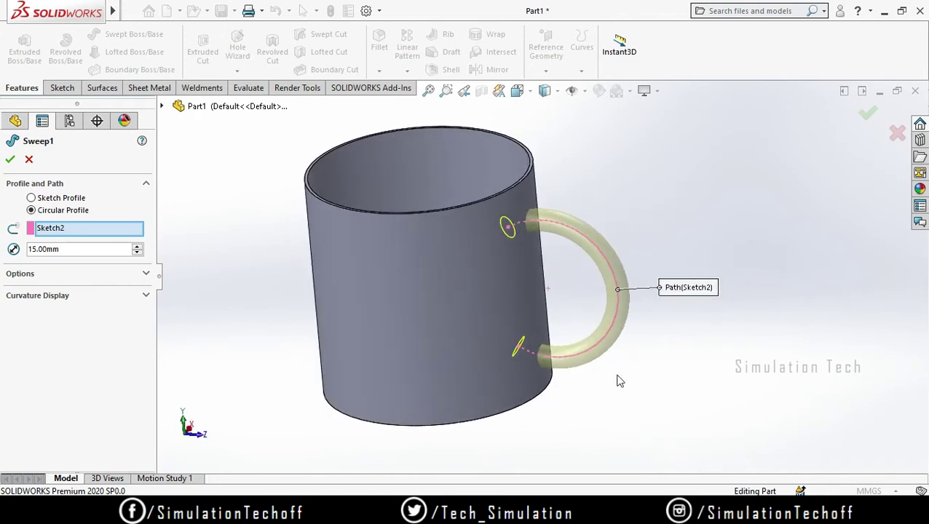
{"action": "left_click", "coordinate": [145, 274]}
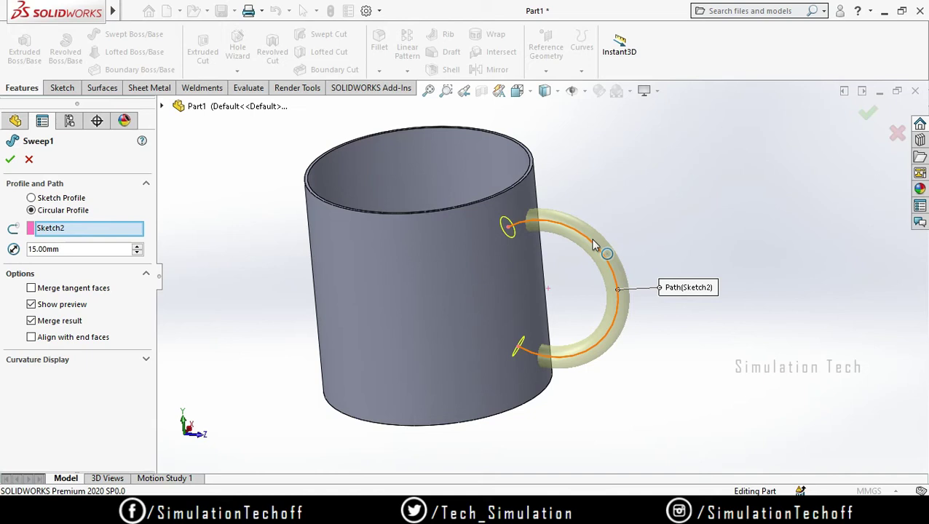
{"action": "left_click", "coordinate": [31, 320]}
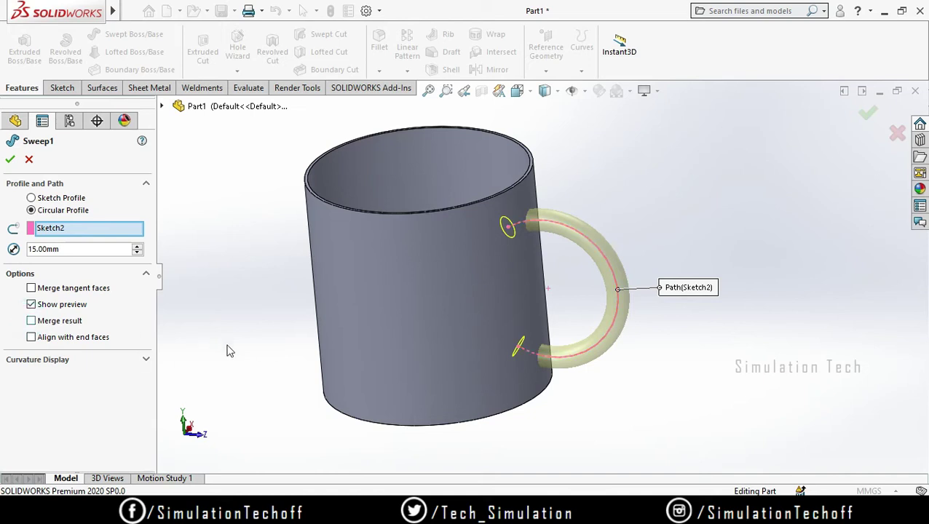
{"action": "left_click", "coordinate": [10, 159]}
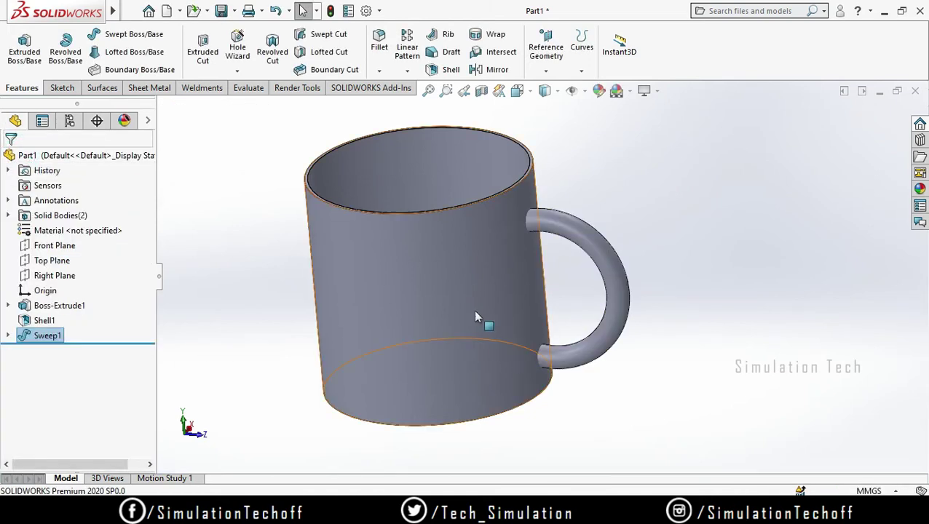
{"action": "left_click", "coordinate": [459, 295]}
{"action": "left_click", "coordinate": [617, 305]}
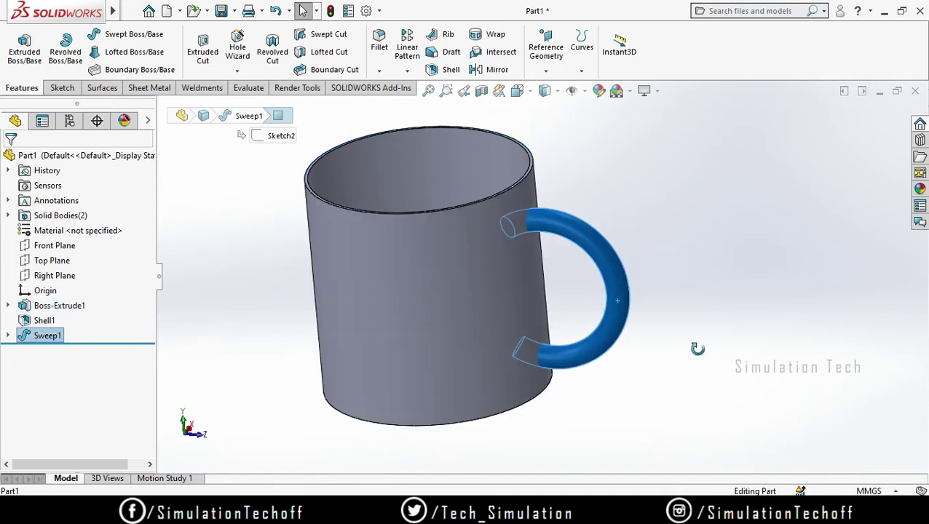
{"action": "left_click", "coordinate": [804, 299]}
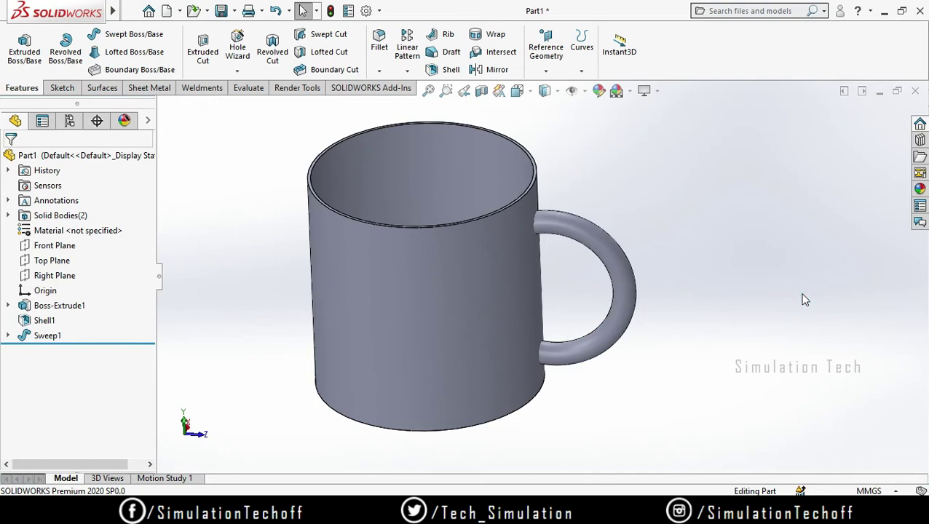
{"action": "left_click", "coordinate": [489, 58]}
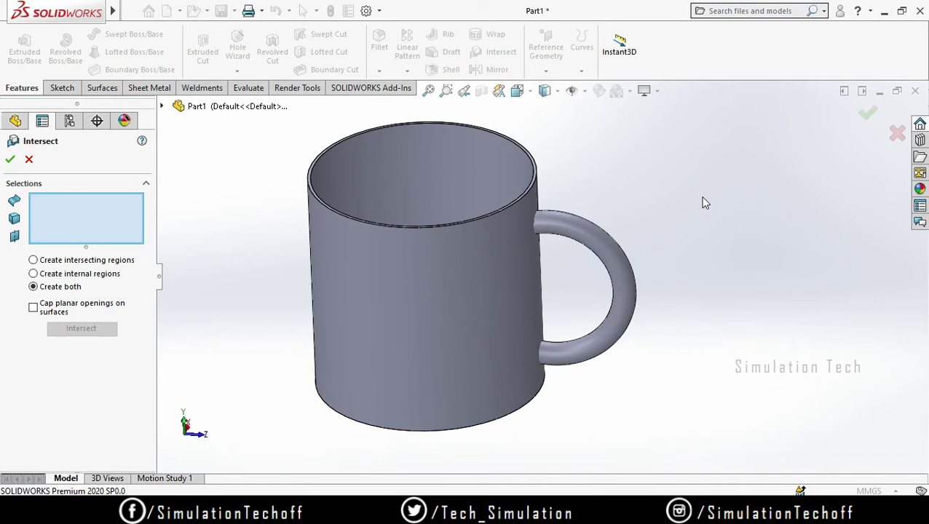
- Select the mug and handle bodies in Intersect and compute their regions
{"action": "middle_click_drag", "start_coordinate": [661, 339], "coordinate": [618, 364]}
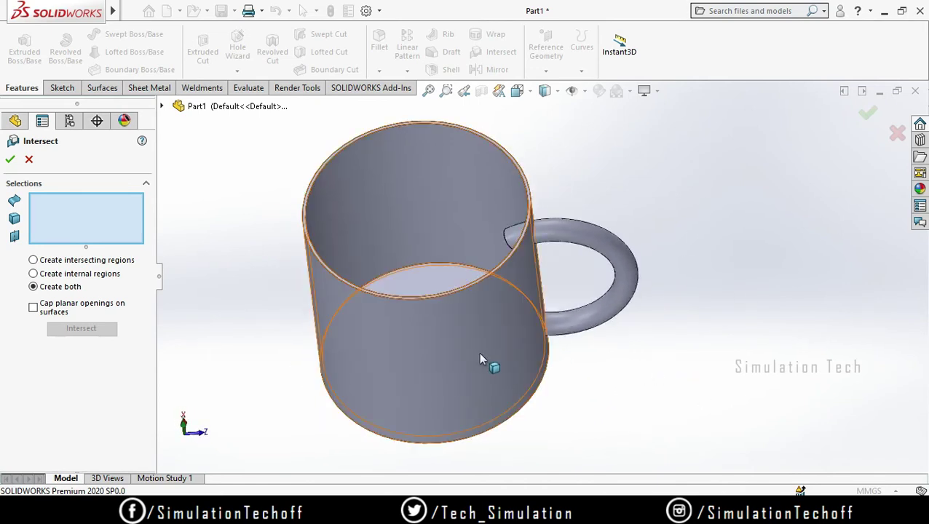
{"action": "left_click", "coordinate": [476, 351]}
{"action": "left_click", "coordinate": [627, 260]}
{"action": "middle_click_drag", "start_coordinate": [714, 403], "coordinate": [673, 410]}
{"action": "left_click", "coordinate": [83, 328]}
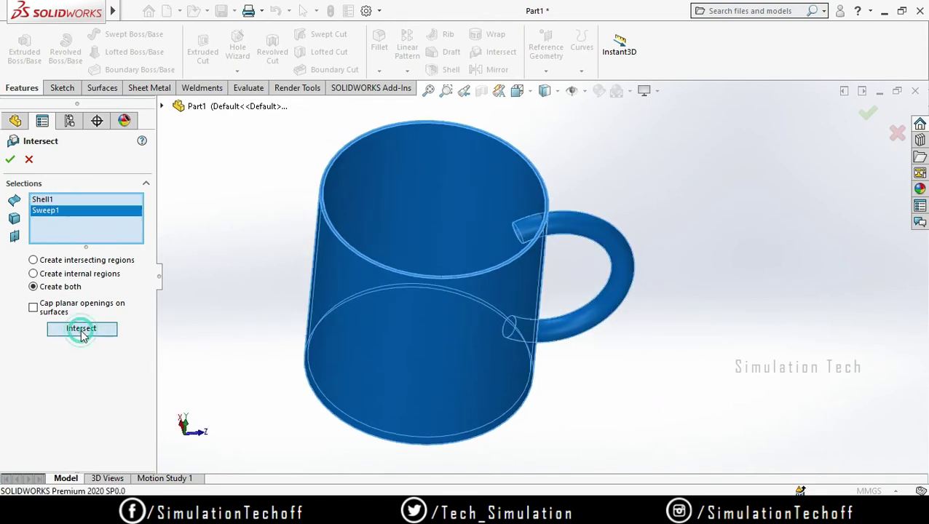
- Exclude the two inner handle stub regions and accept Intersect1
{"action": "middle_click_drag", "start_coordinate": [709, 438], "coordinate": [705, 466]}
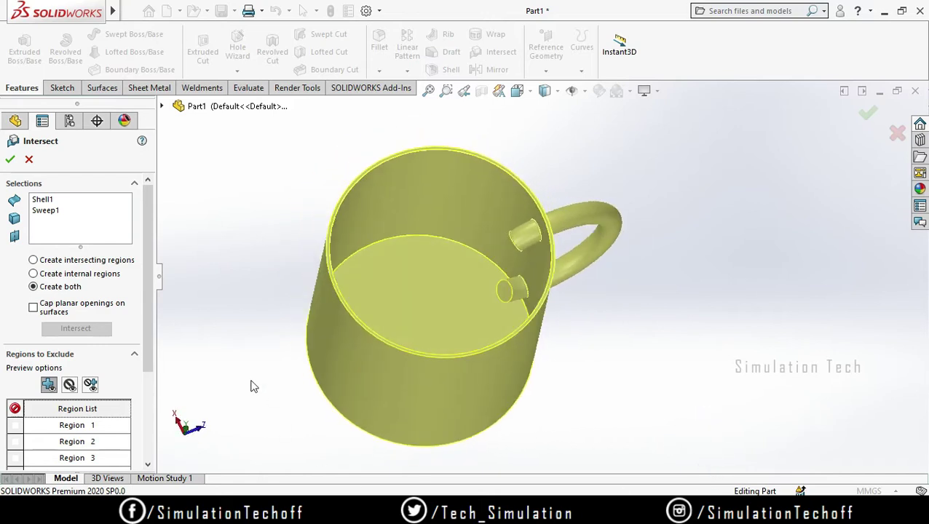
{"action": "left_click_drag", "start_coordinate": [145, 332], "coordinate": [143, 402]}
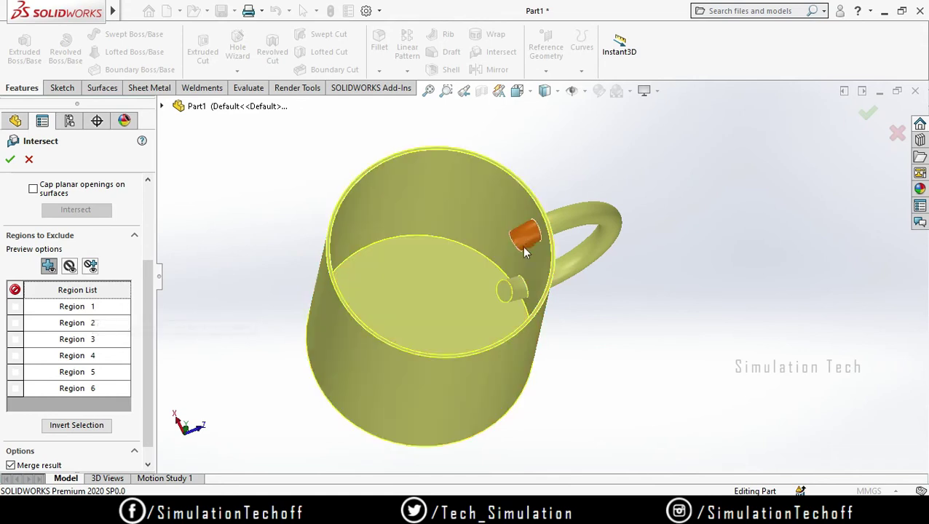
{"action": "left_click", "coordinate": [524, 241]}
{"action": "left_click", "coordinate": [518, 293]}
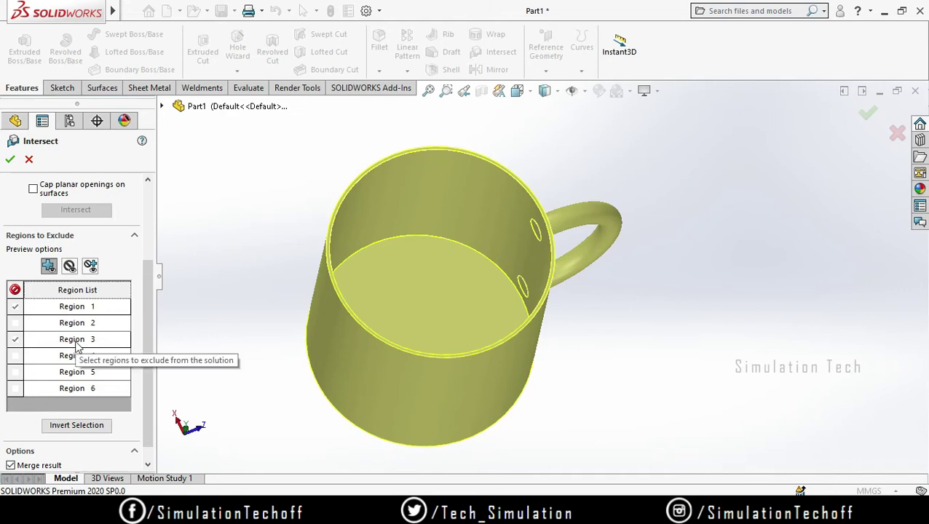
{"action": "scroll", "coordinate": [144, 302], "scroll_direction": "down", "scroll_amount": 1}
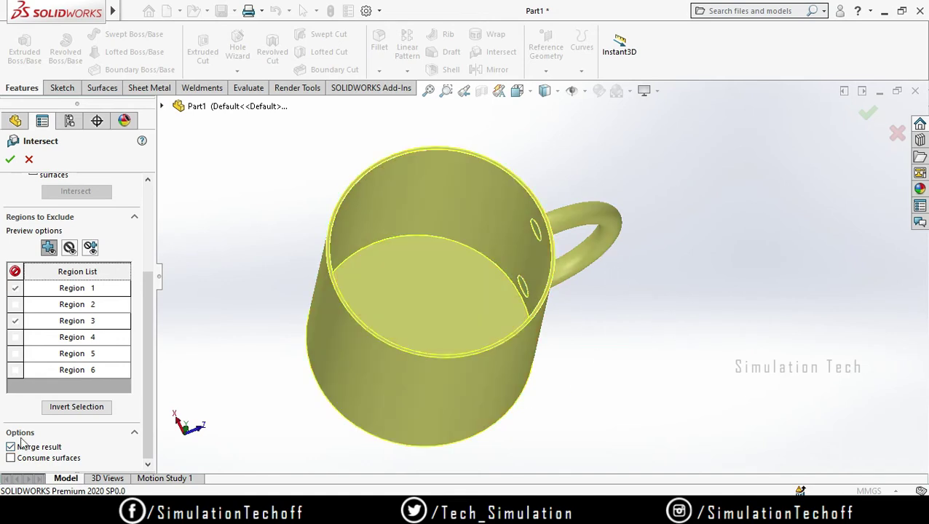
{"action": "left_click", "coordinate": [11, 161]}
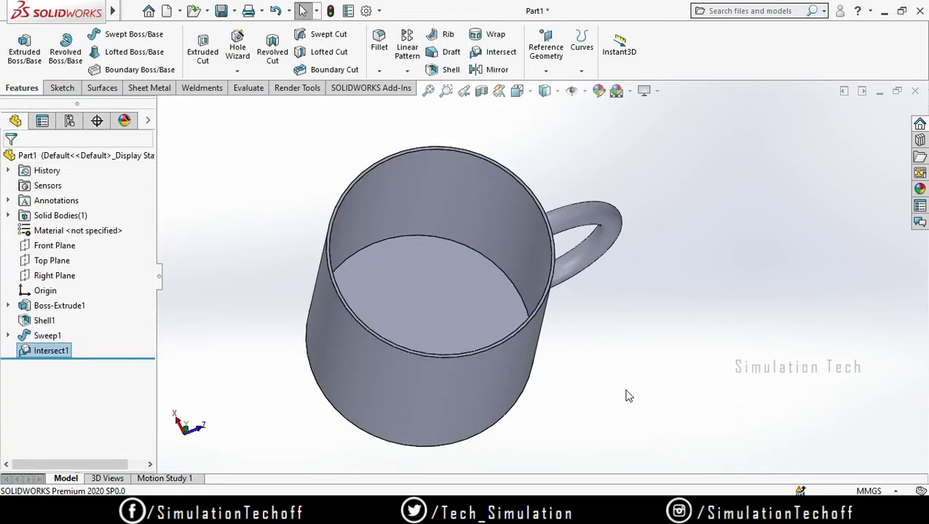
- Orbit around the finished mug and select the Right Plane as reference
{"action": "middle_click_drag", "start_coordinate": [626, 394], "coordinate": [572, 337]}
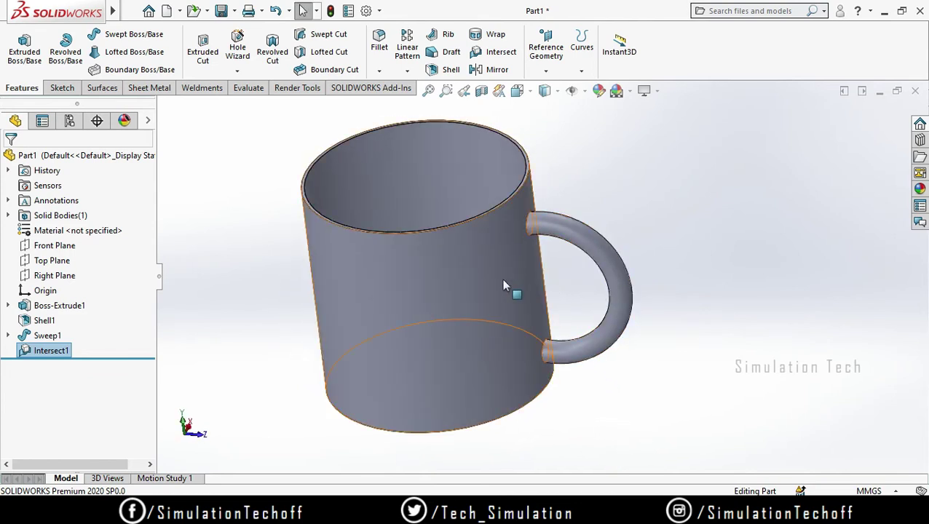
{"action": "middle_click_drag", "start_coordinate": [634, 402], "coordinate": [654, 395]}
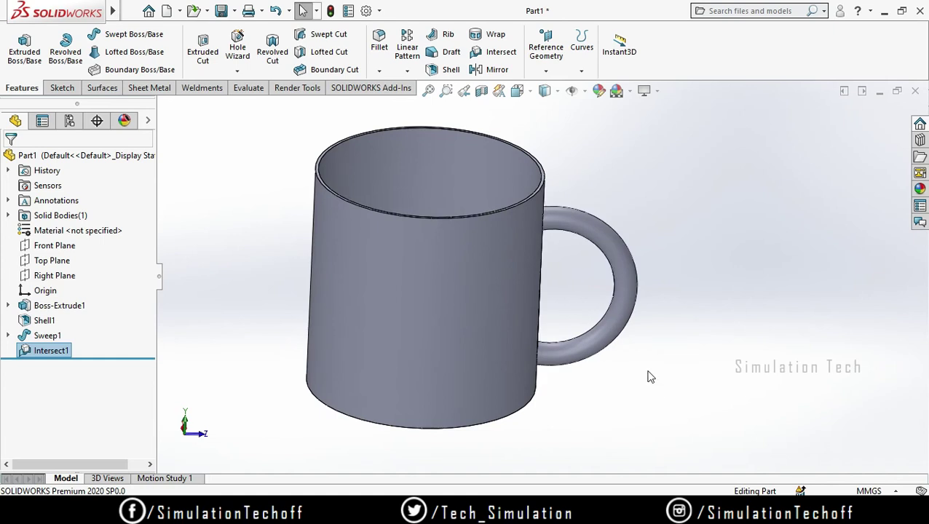
{"action": "middle_click_drag", "start_coordinate": [638, 371], "coordinate": [659, 369]}
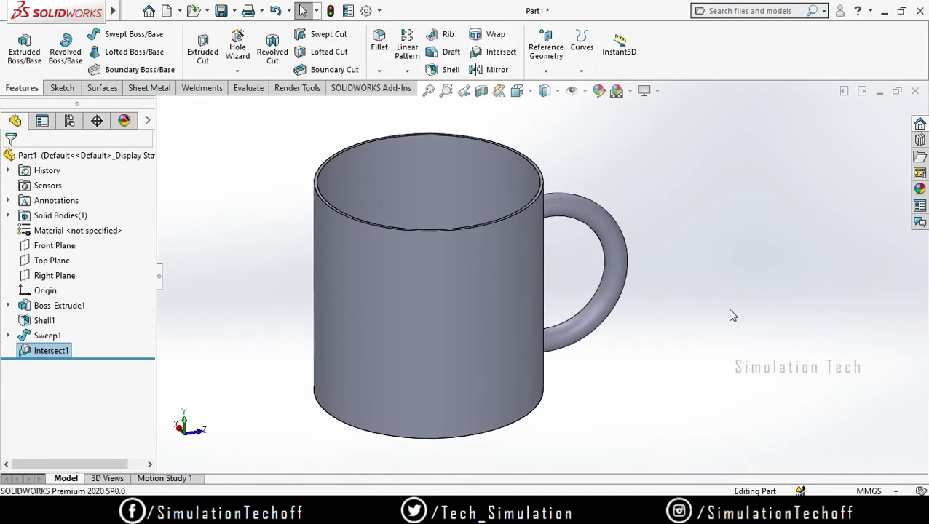
{"action": "scroll", "coordinate": [451, 254], "scroll_direction": "down", "scroll_amount": 2}
{"action": "middle_click_drag", "start_coordinate": [451, 254], "coordinate": [486, 422]}
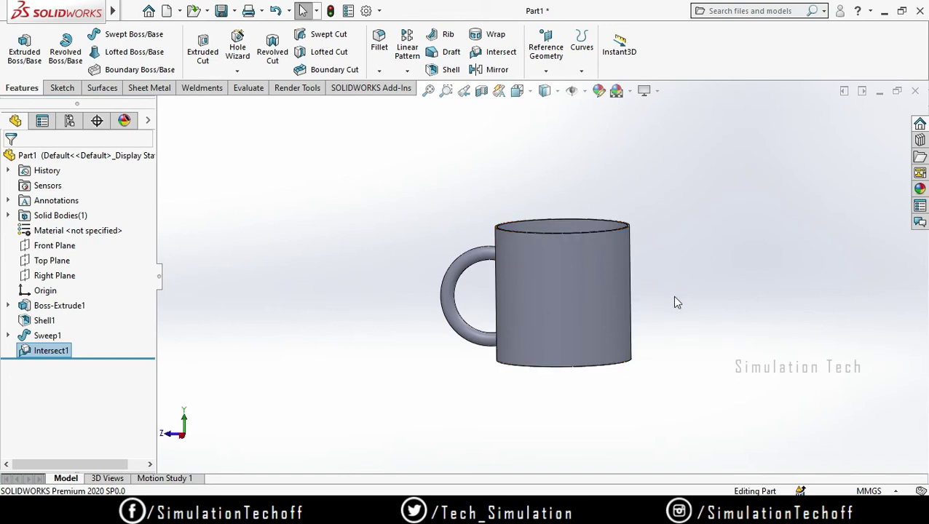
{"action": "middle_click_drag", "start_coordinate": [743, 316], "coordinate": [740, 321]}
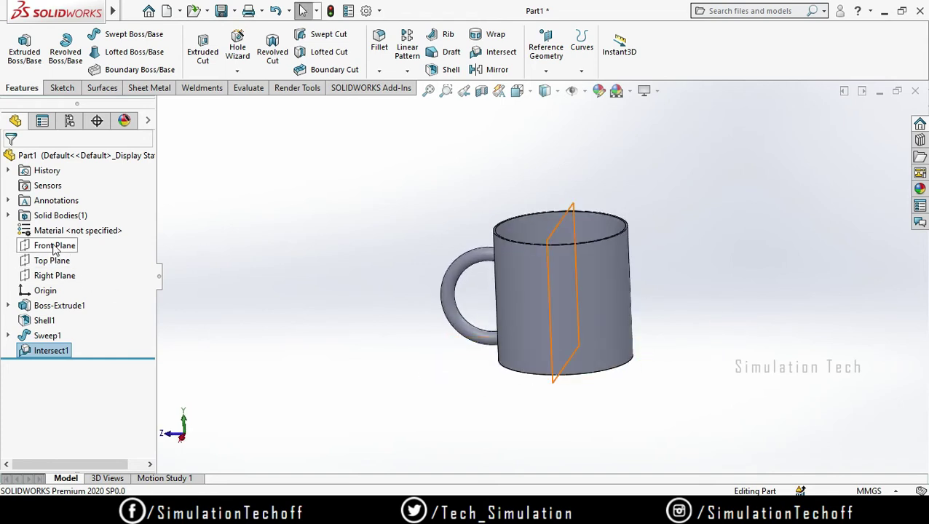
{"action": "left_click", "coordinate": [53, 275]}
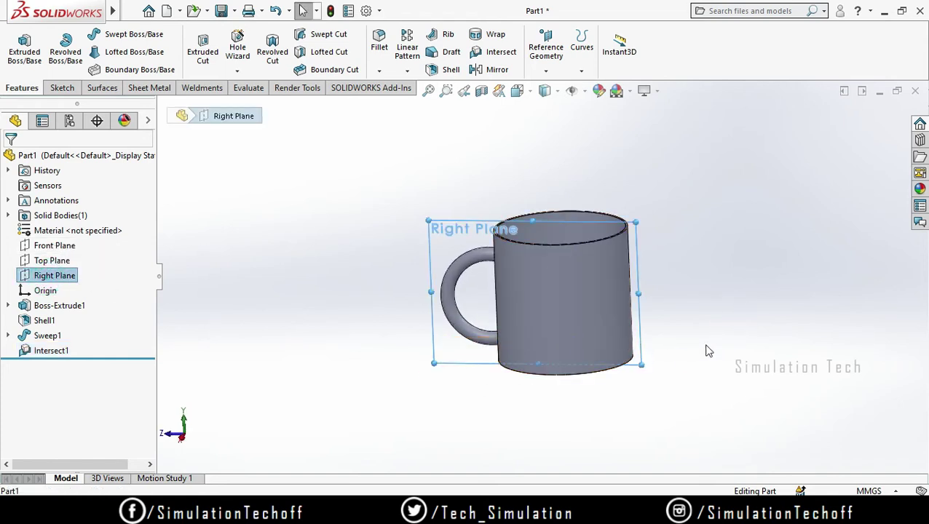
{"action": "middle_click_drag", "start_coordinate": [712, 354], "coordinate": [733, 370]}
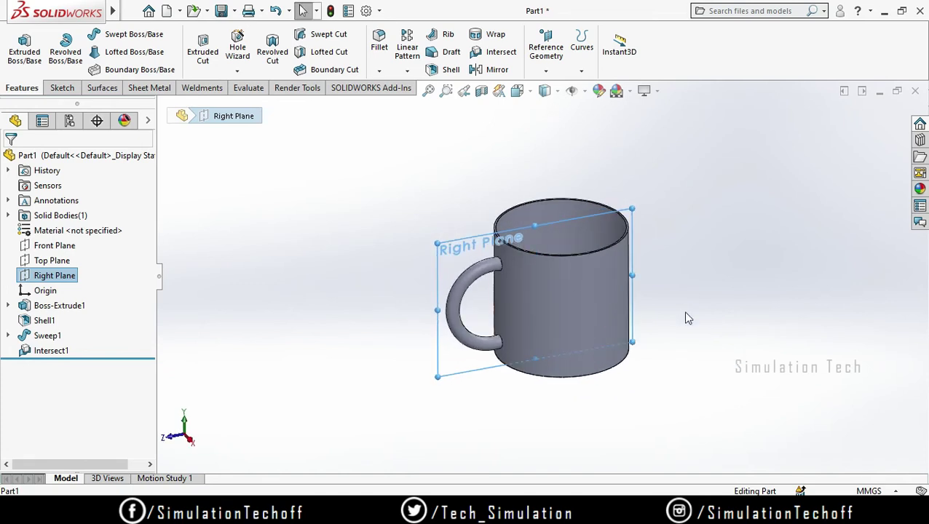
- Create Plane1 offset 120 mm from the Right Plane and open a new sketch on it
{"action": "left_click", "coordinate": [546, 48]}
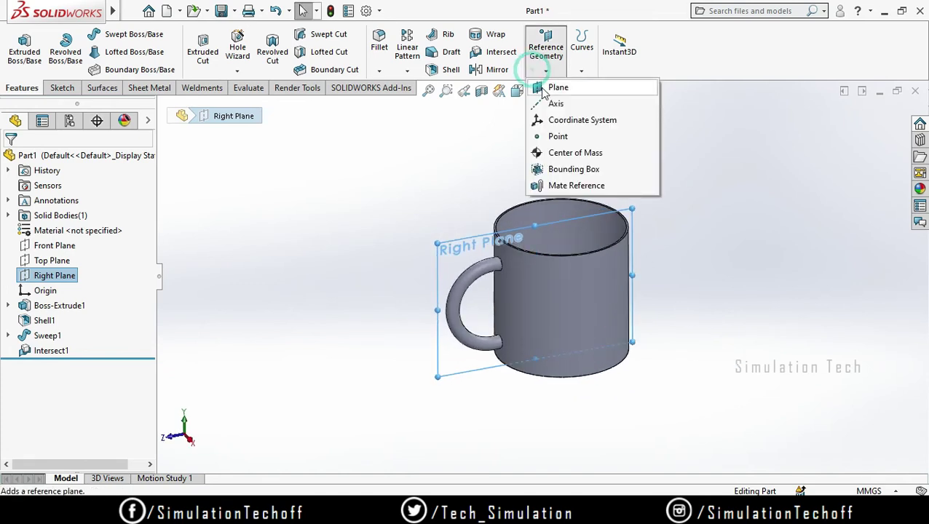
{"action": "left_click", "coordinate": [544, 87]}
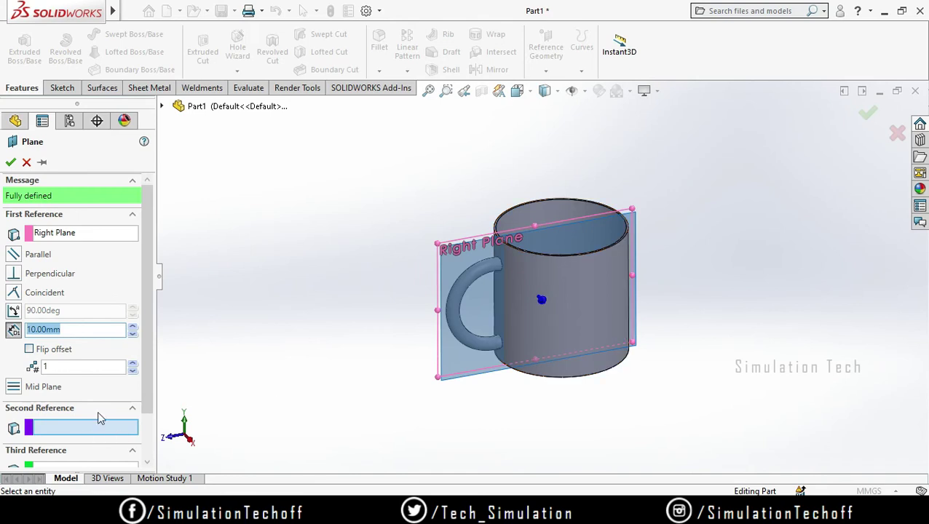
{"action": "left_click_drag", "start_coordinate": [133, 326], "coordinate": [134, 329]}
{"action": "left_click", "coordinate": [11, 162]}
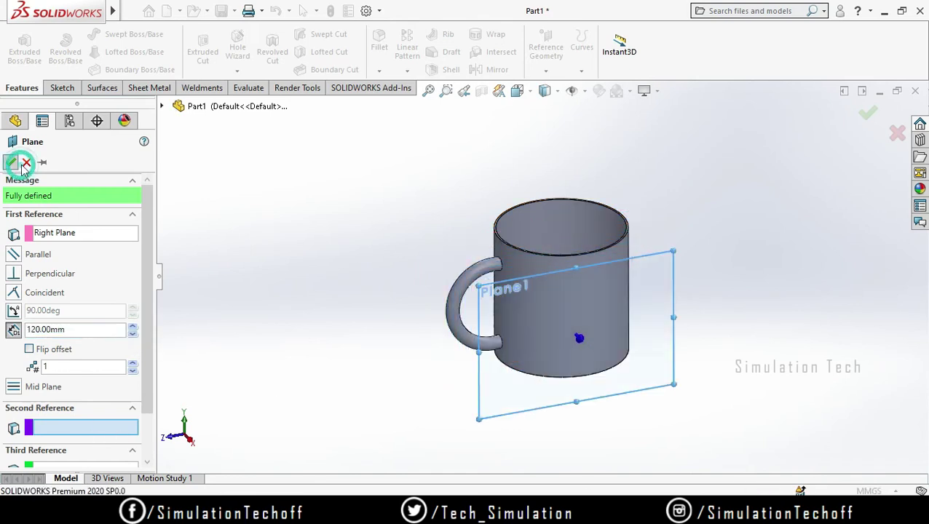
{"action": "left_click", "coordinate": [640, 371]}
{"action": "left_click", "coordinate": [700, 331]}
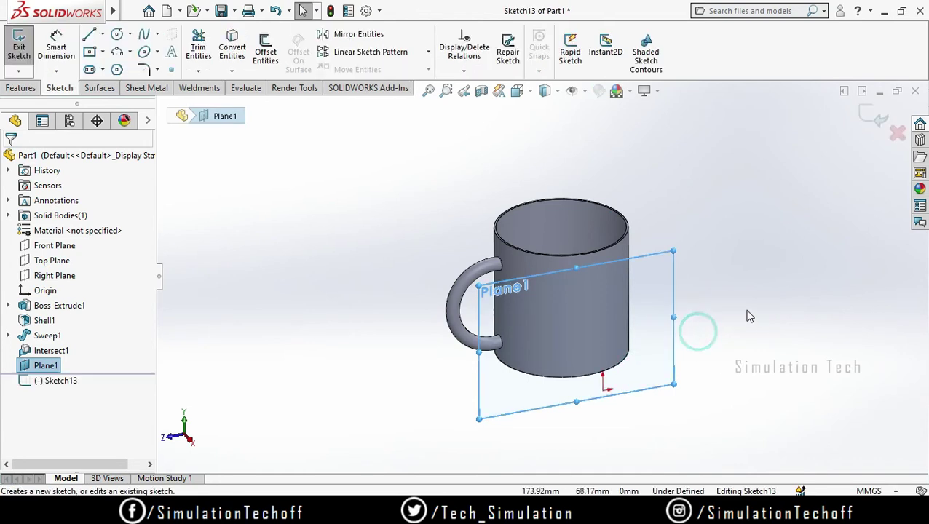
- Sketch a shallow three-point arc spanning across the mug's face
{"action": "left_click", "coordinate": [118, 52]}
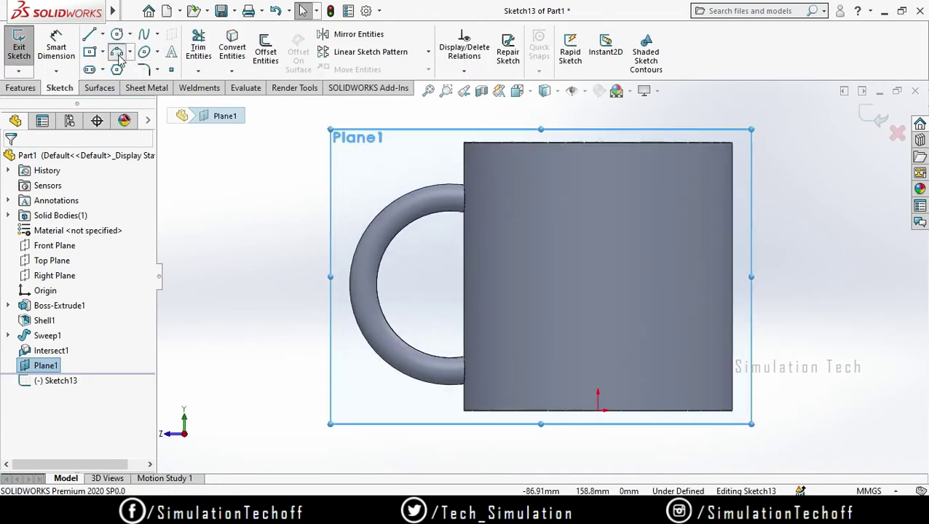
{"action": "left_click", "coordinate": [441, 309]}
{"action": "left_click", "coordinate": [754, 294]}
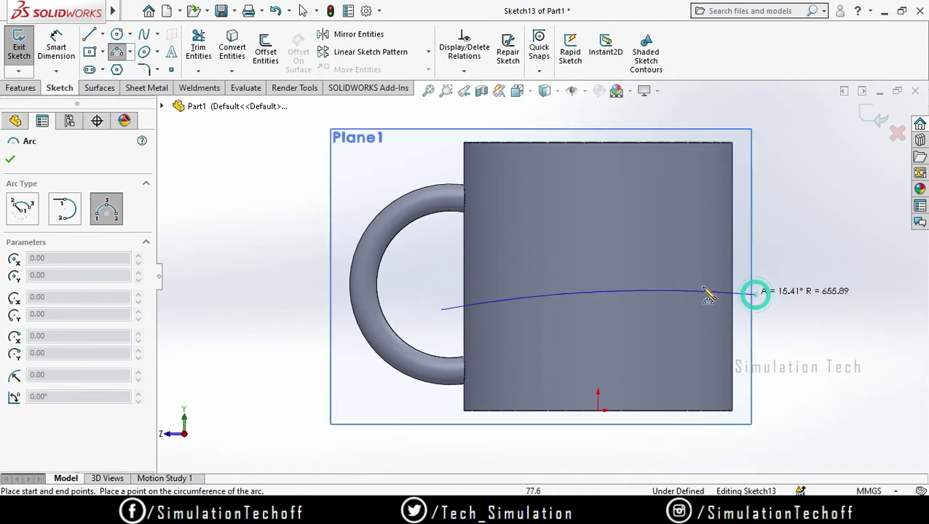
{"action": "left_click", "coordinate": [642, 280]}
{"action": "key", "text": "Escape"}
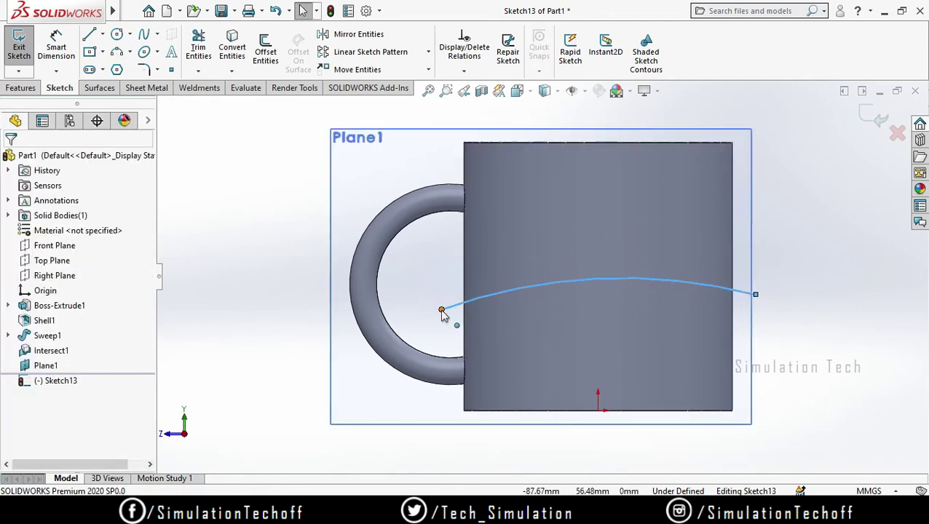
- Make the arc's endpoints horizontal and convert the arc to construction geometry
{"action": "left_click", "coordinate": [441, 309]}
{"action": "left_click", "coordinate": [755, 294], "text": "ctrl"}
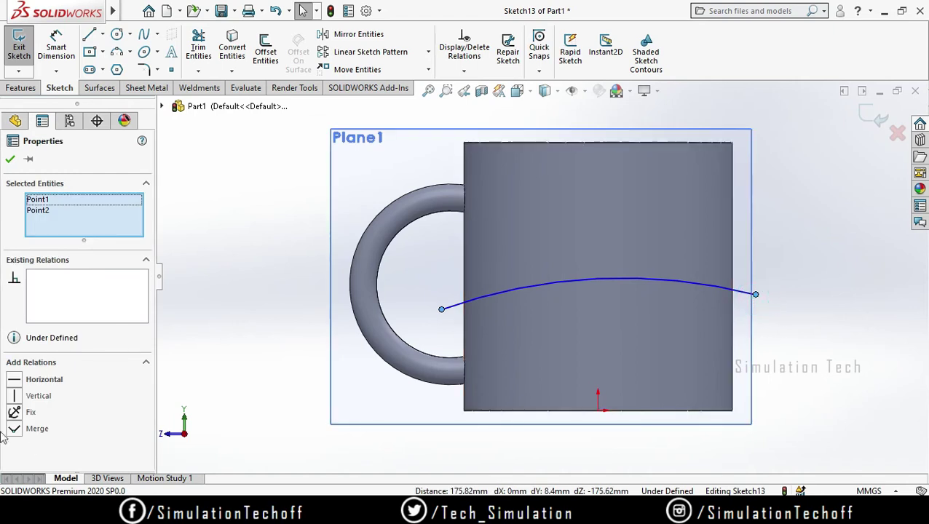
{"action": "left_click", "coordinate": [44, 379]}
{"action": "key", "text": "Escape"}
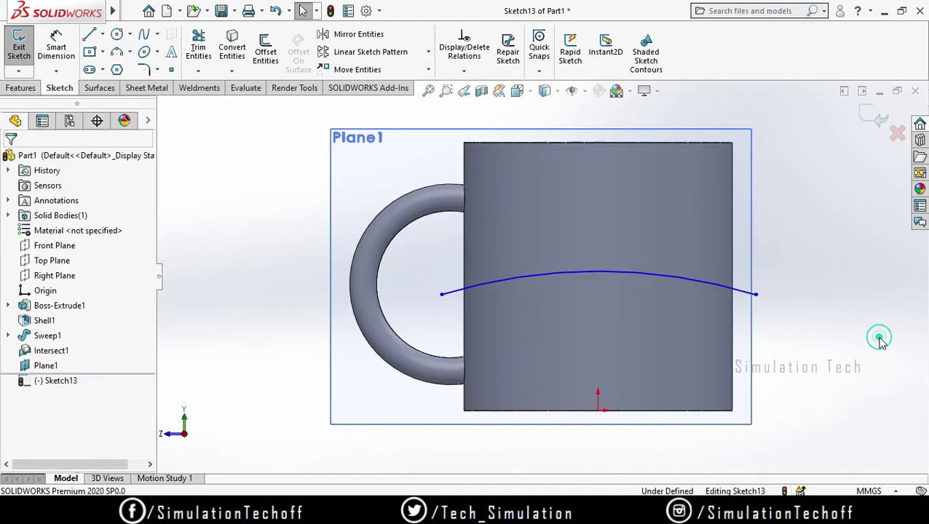
{"action": "left_click", "coordinate": [687, 279]}
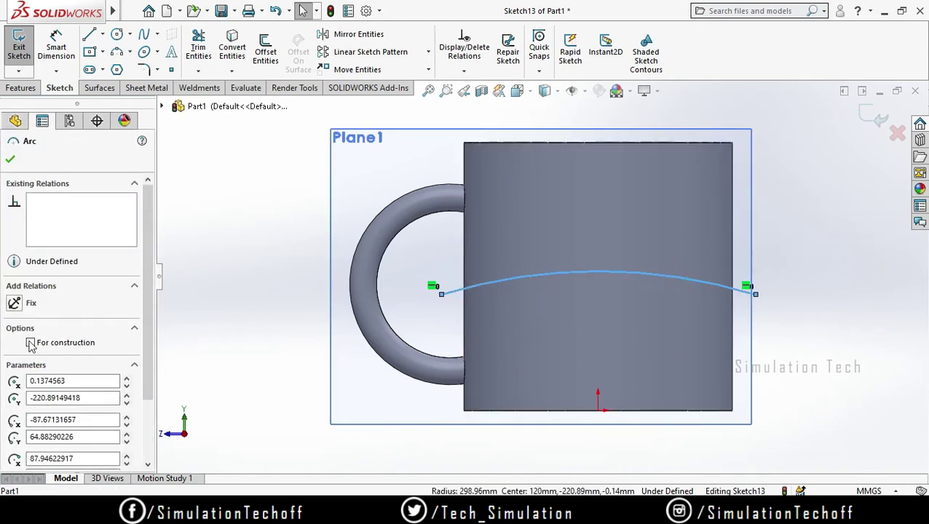
{"action": "left_click", "coordinate": [31, 343]}
{"action": "left_click", "coordinate": [10, 158]}
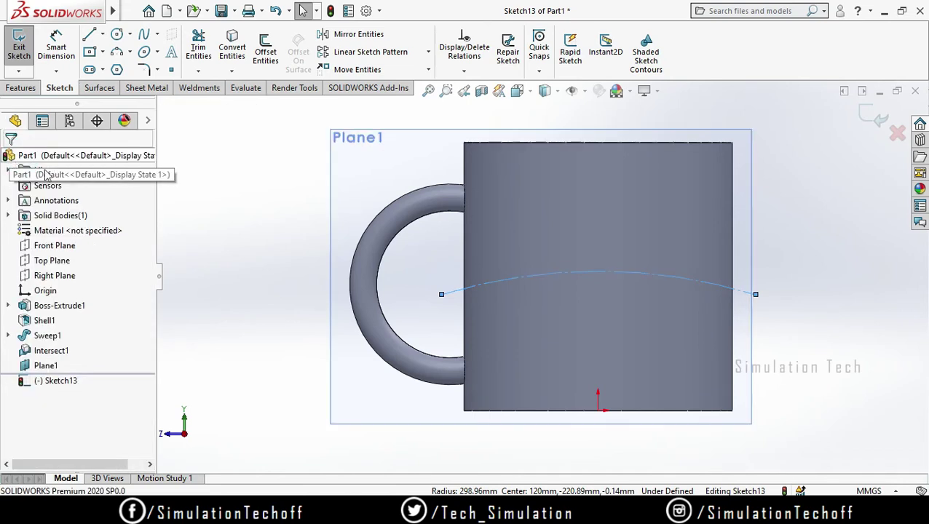
{"action": "left_click", "coordinate": [858, 390]}
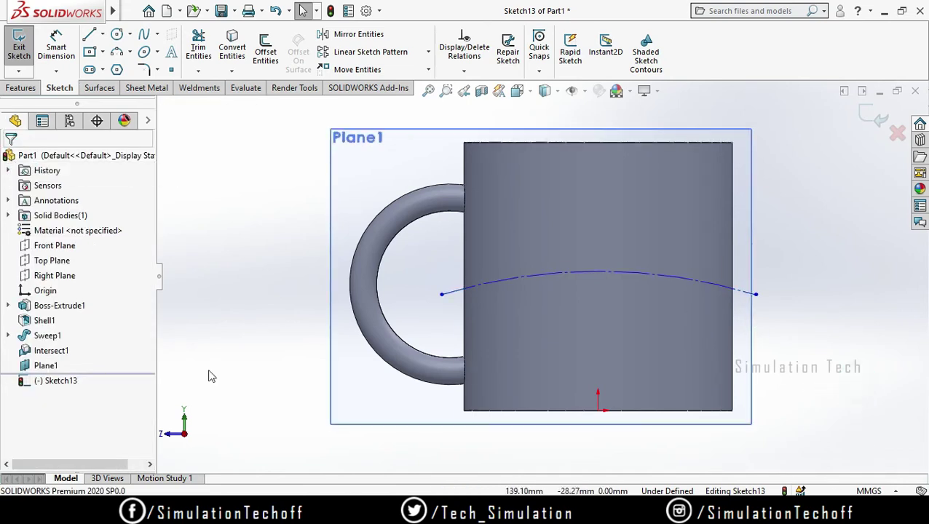
- Place the text 'Simulation Tech Tamil' along the arc, turning off the document font
{"action": "left_click", "coordinate": [171, 52]}
{"action": "left_click", "coordinate": [459, 299]}
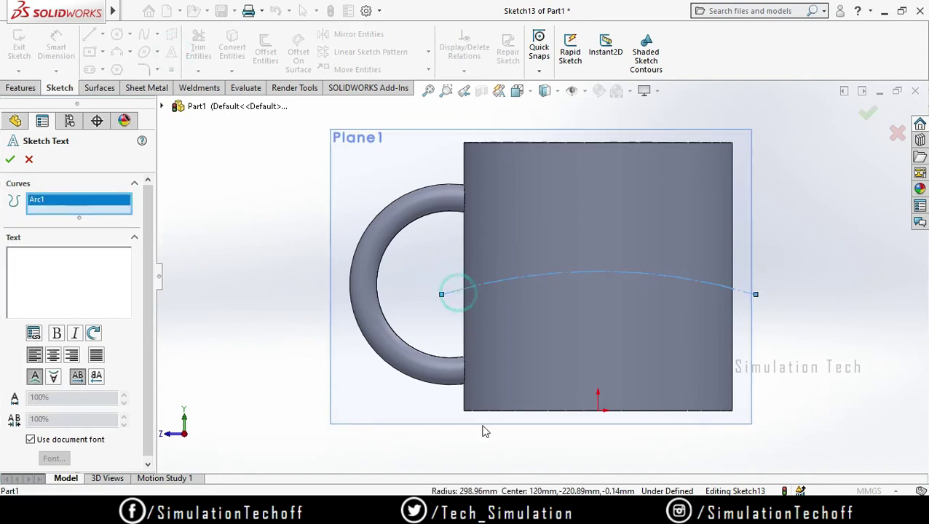
{"action": "left_click", "coordinate": [39, 267]}
{"action": "type", "text": "imulation Tech Tamil"}
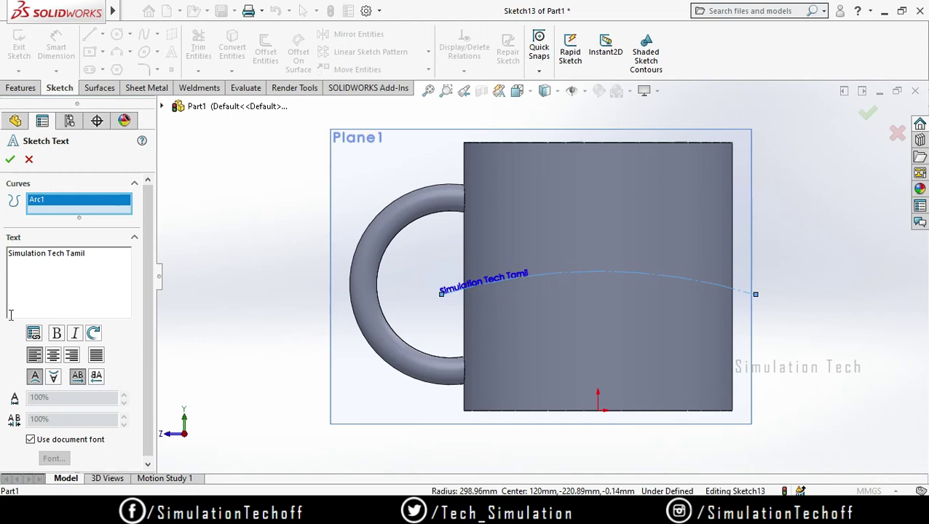
{"action": "left_click", "coordinate": [30, 438]}
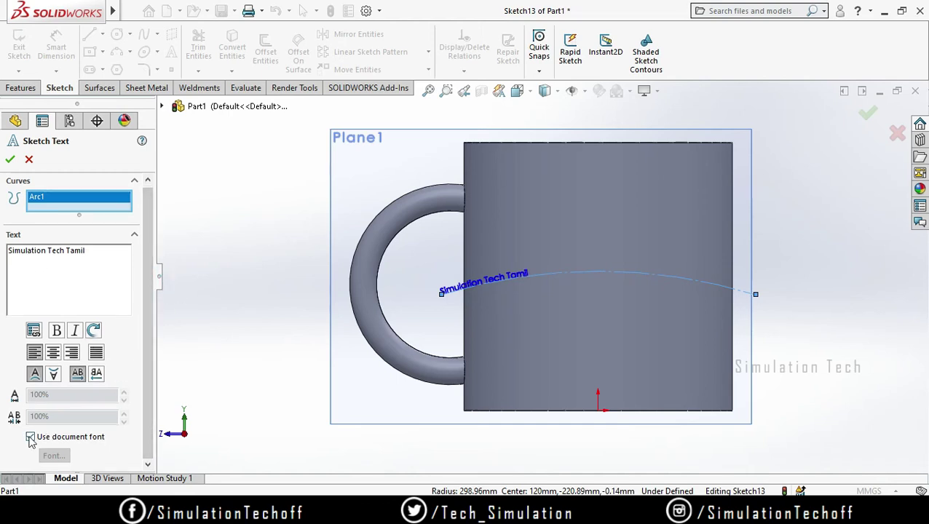
{"action": "left_click", "coordinate": [54, 455]}
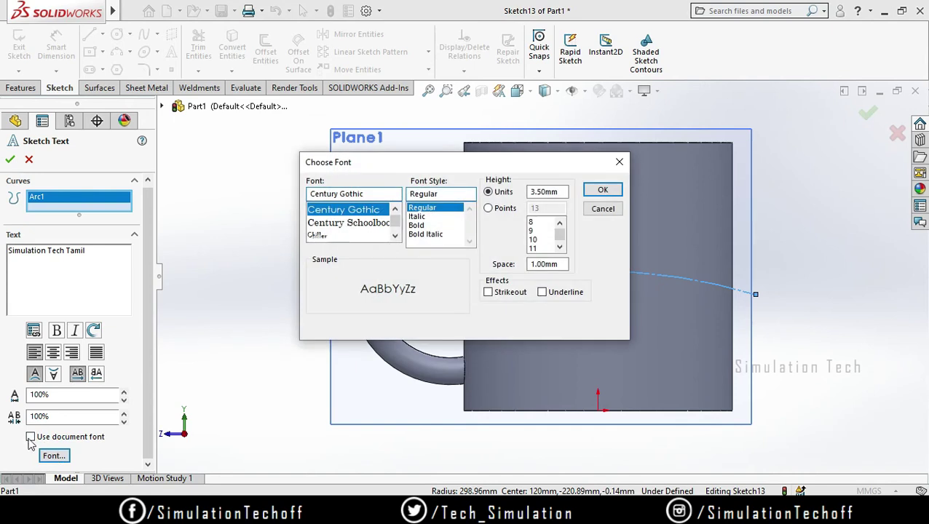
- Set the sketch text font to Agency FB
{"action": "triple_click", "coordinate": [344, 193]}
{"action": "type", "text": "Ag"}
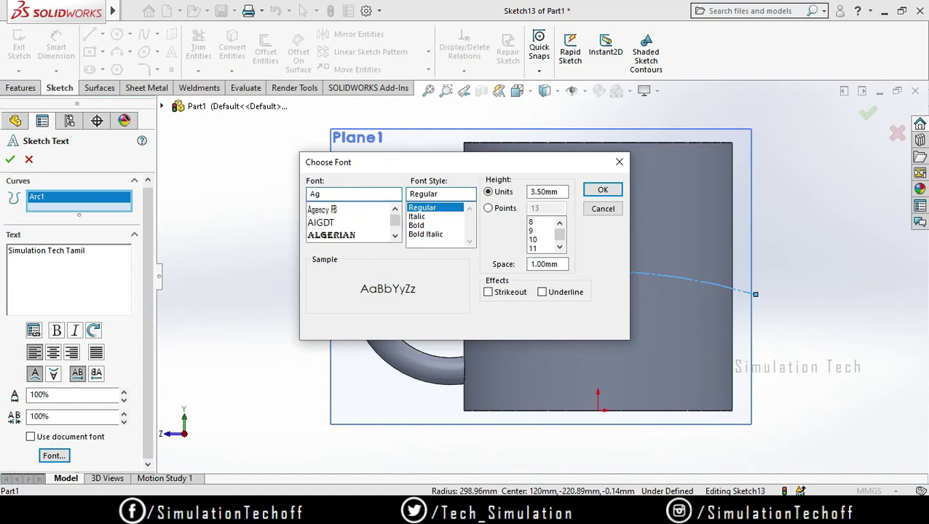
{"action": "key", "text": "Return"}
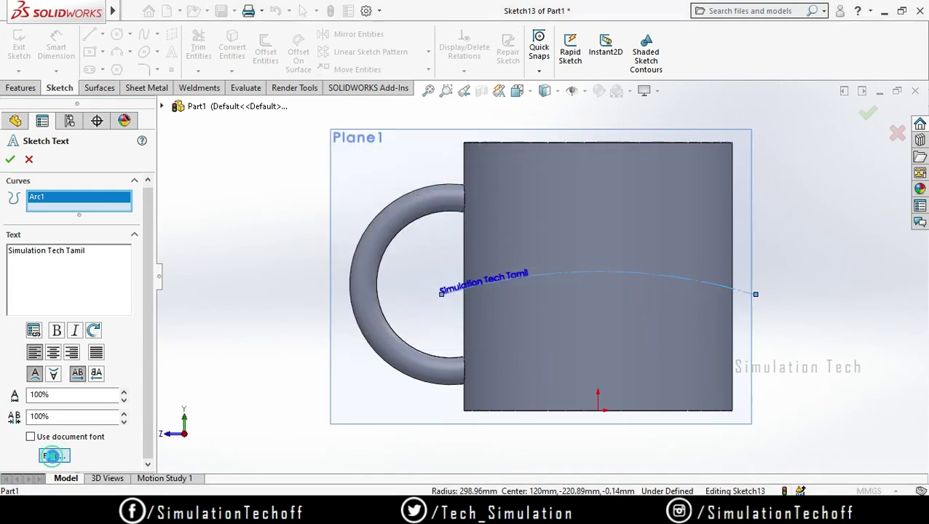
{"action": "left_click", "coordinate": [54, 456]}
{"action": "triple_click", "coordinate": [366, 194]}
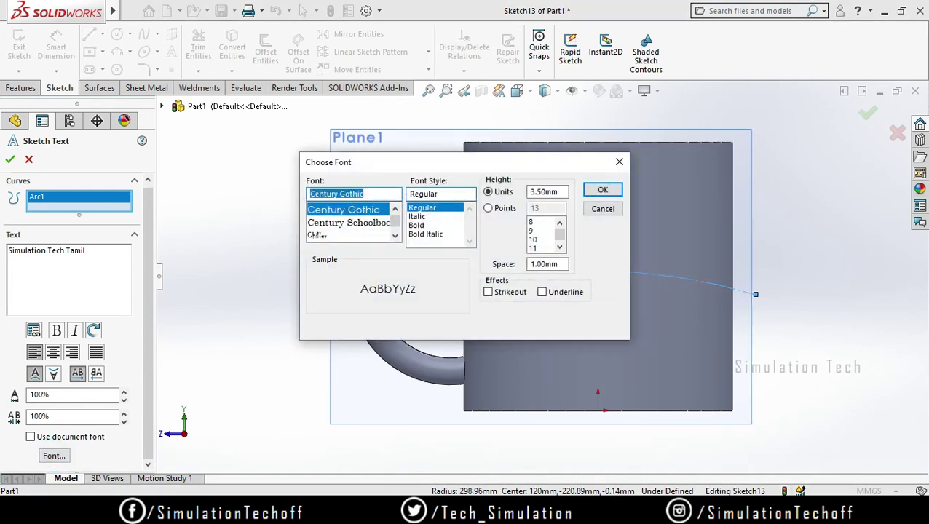
{"action": "type", "text": "Ag"}
{"action": "left_click", "coordinate": [351, 210]}
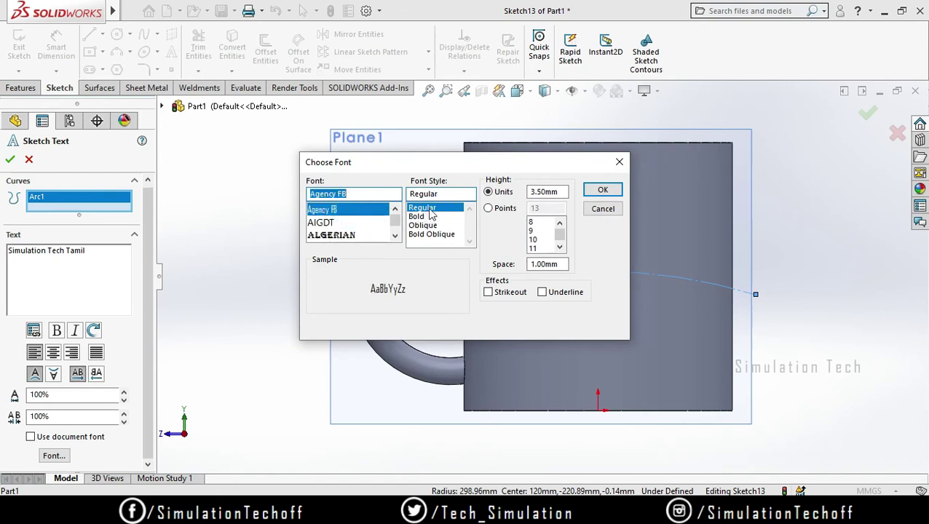
- Switch the text height to points and set it to 36 points
{"action": "left_click", "coordinate": [488, 209]}
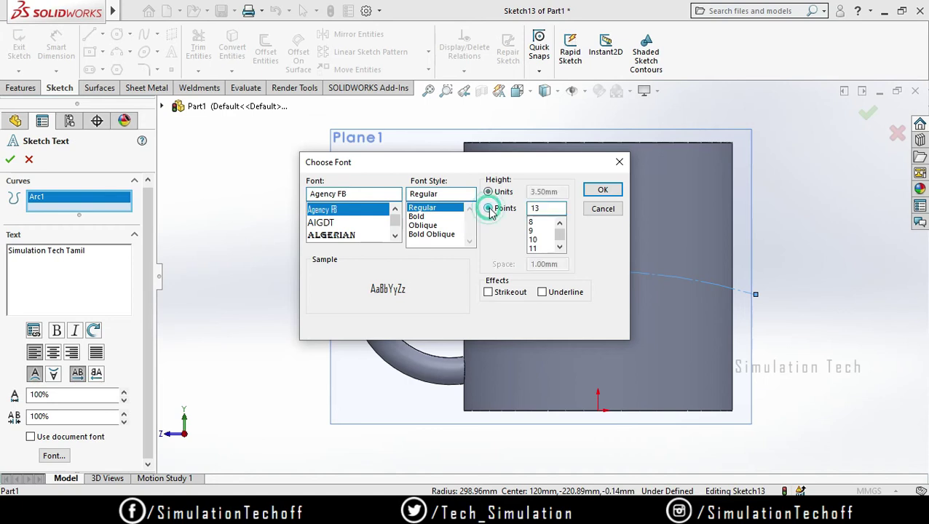
{"action": "left_click", "coordinate": [559, 246]}
{"action": "left_click", "coordinate": [559, 246]}
{"action": "left_click", "coordinate": [559, 247]}
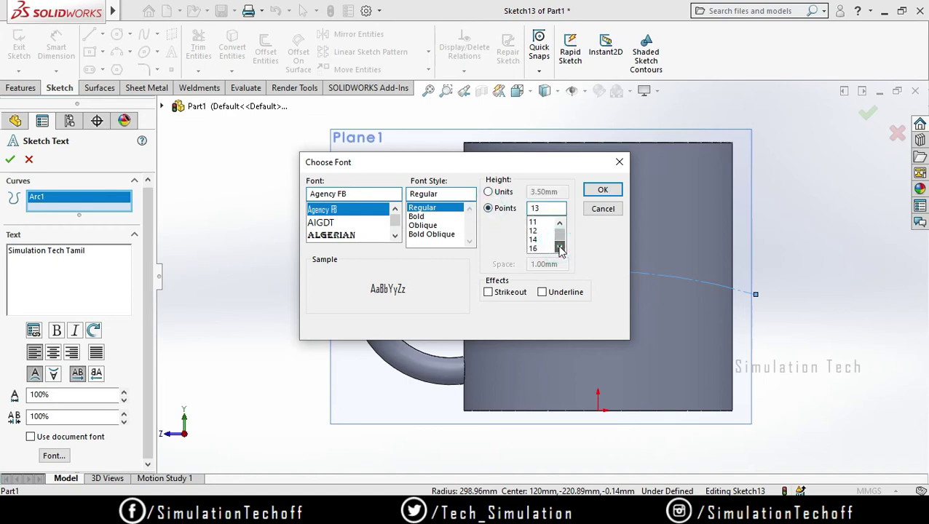
{"action": "left_click", "coordinate": [559, 247]}
{"action": "left_click", "coordinate": [552, 248]}
{"action": "left_click", "coordinate": [559, 247]}
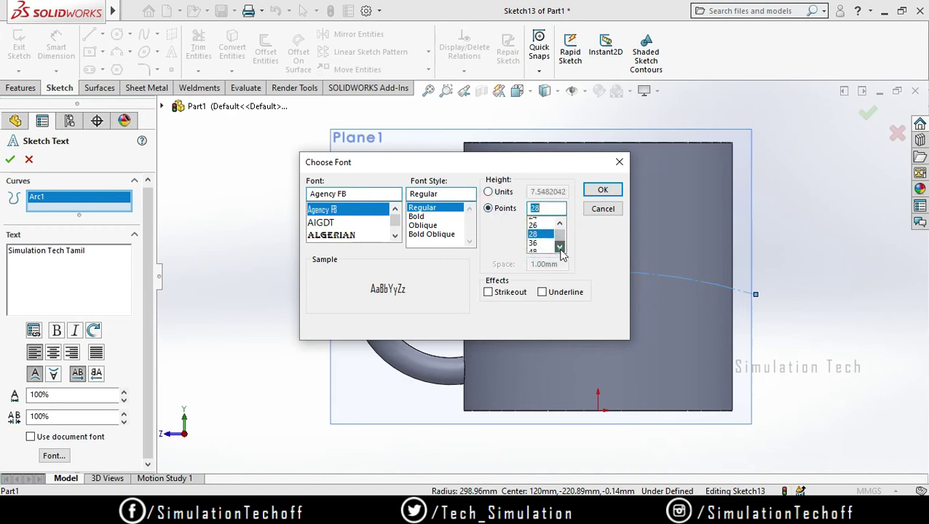
{"action": "left_click", "coordinate": [559, 246]}
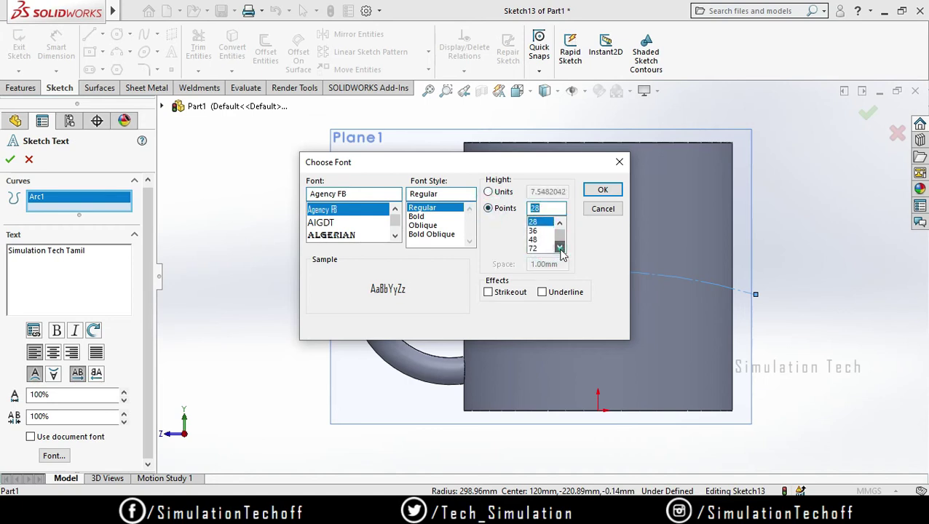
{"action": "left_click", "coordinate": [602, 190]}
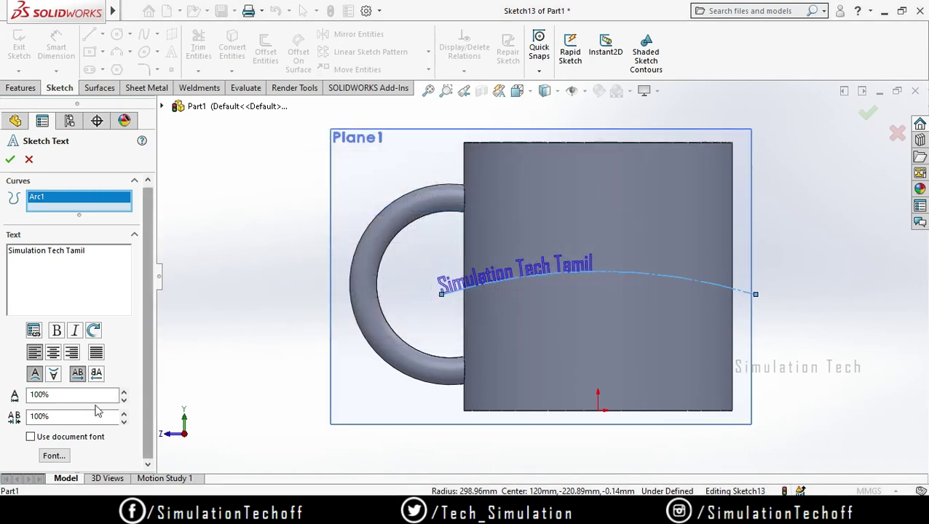
- Enlarge the text to a bigger point size and finish the sketch text
{"action": "left_click", "coordinate": [54, 455]}
{"action": "left_click", "coordinate": [558, 247]}
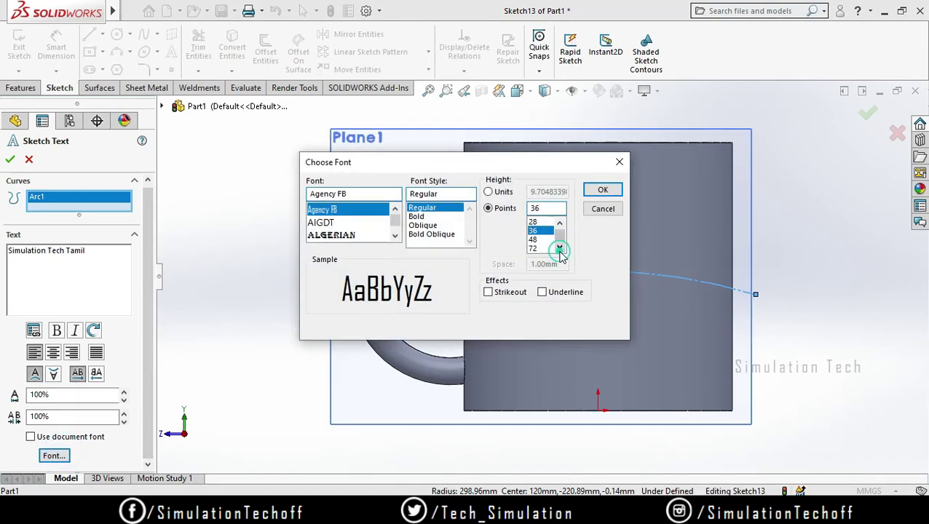
{"action": "left_click", "coordinate": [540, 245]}
{"action": "left_click", "coordinate": [603, 189]}
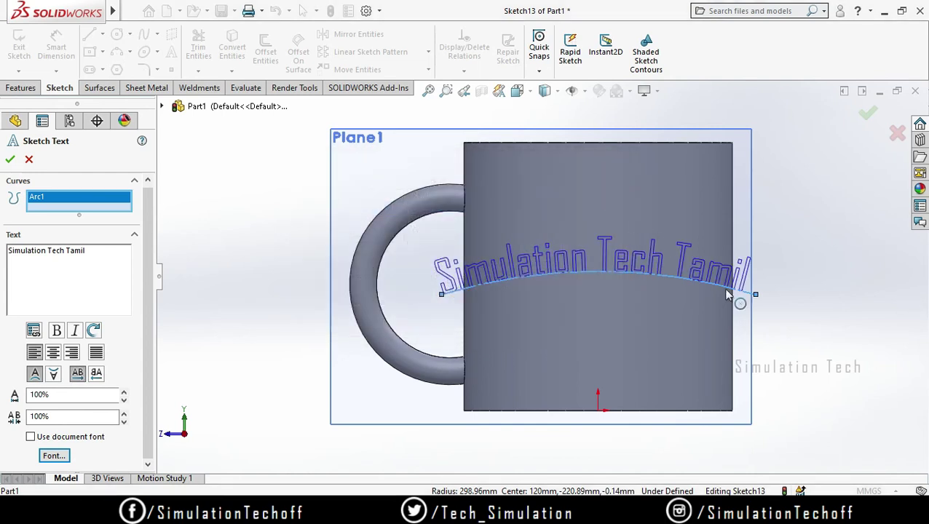
{"action": "mouse_move", "coordinate": [823, 299]}
{"action": "middle_mouse_down"}
{"action": "mouse_move", "coordinate": [777, 315]}
{"action": "mouse_move", "coordinate": [848, 326]}
{"action": "mouse_move", "coordinate": [829, 326]}
{"action": "mouse_move", "coordinate": [819, 306]}
{"action": "middle_mouse_up"}
{"action": "scroll", "coordinate": [829, 318], "scroll_direction": "up", "scroll_amount": 3}
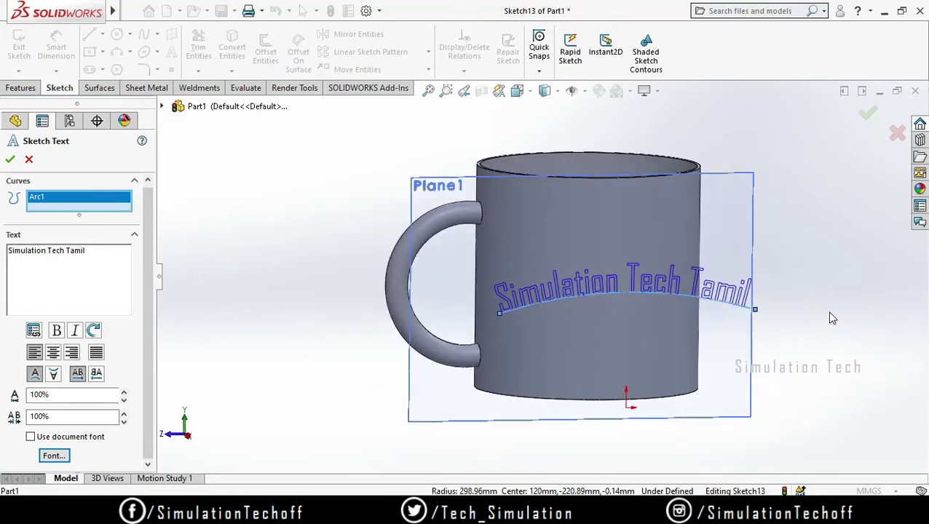
{"action": "middle_click_drag", "start_coordinate": [636, 292], "coordinate": [706, 332]}
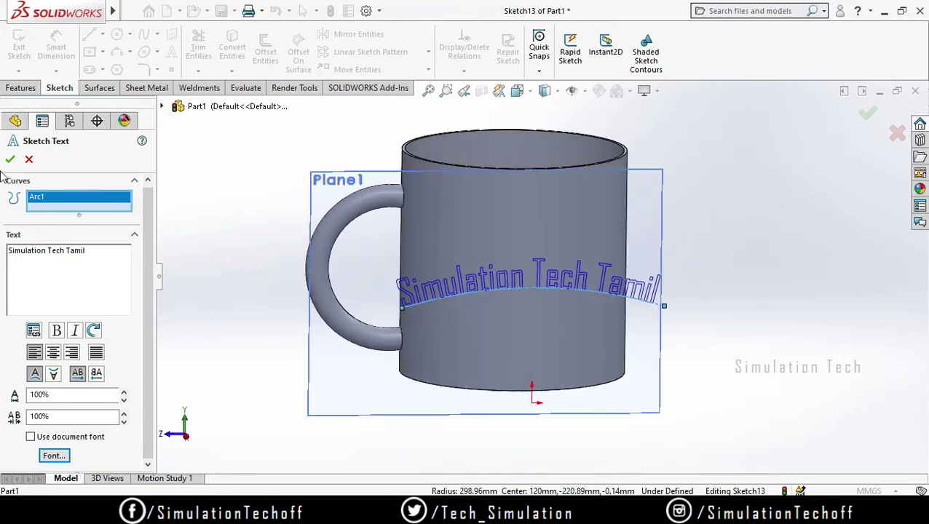
{"action": "left_click", "coordinate": [10, 161]}
{"action": "mouse_move", "coordinate": [677, 269]}
{"action": "middle_mouse_down"}
{"action": "mouse_move", "coordinate": [711, 275]}
{"action": "mouse_move", "coordinate": [601, 315]}
{"action": "middle_mouse_up"}
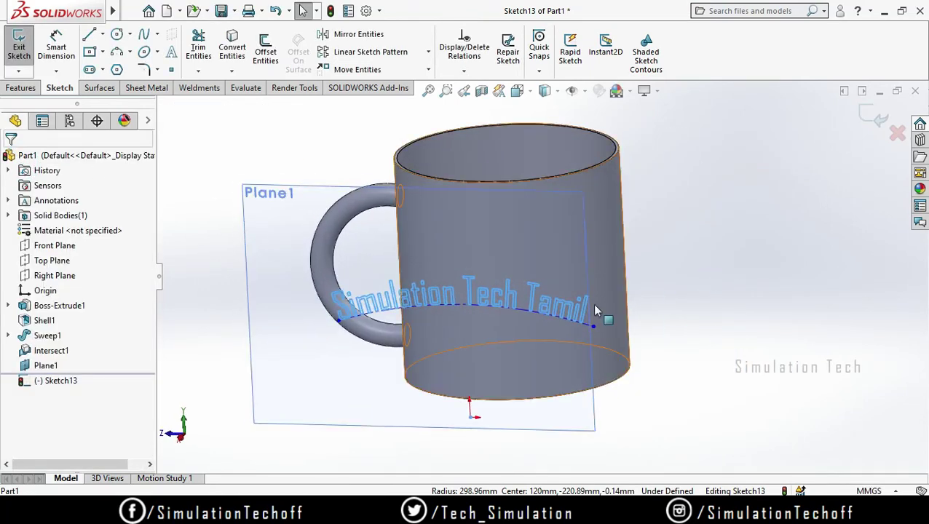
- Hide Plane1 and exit Sketch13, leaving the curved text in front of the mug
{"action": "left_click", "coordinate": [45, 365]}
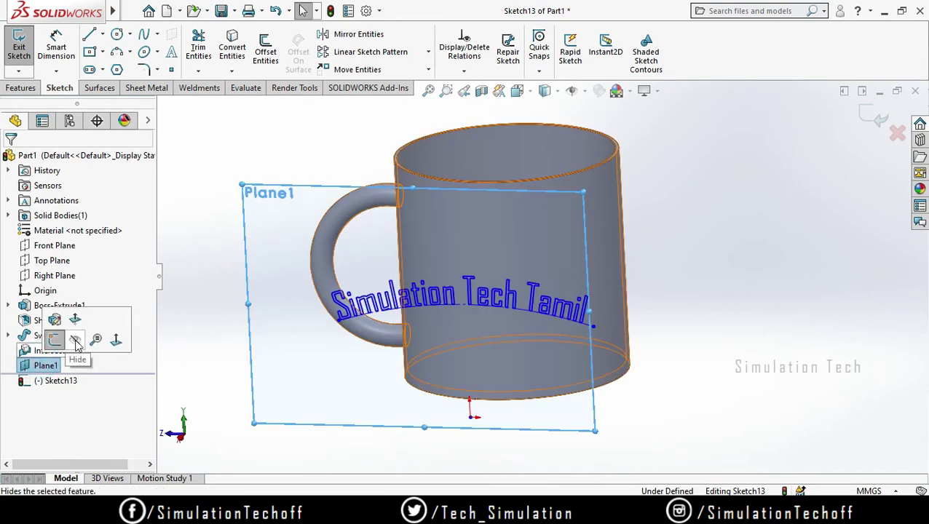
{"action": "left_click", "coordinate": [78, 336]}
{"action": "middle_click_drag", "start_coordinate": [832, 290], "coordinate": [756, 317]}
{"action": "left_click", "coordinate": [19, 89]}
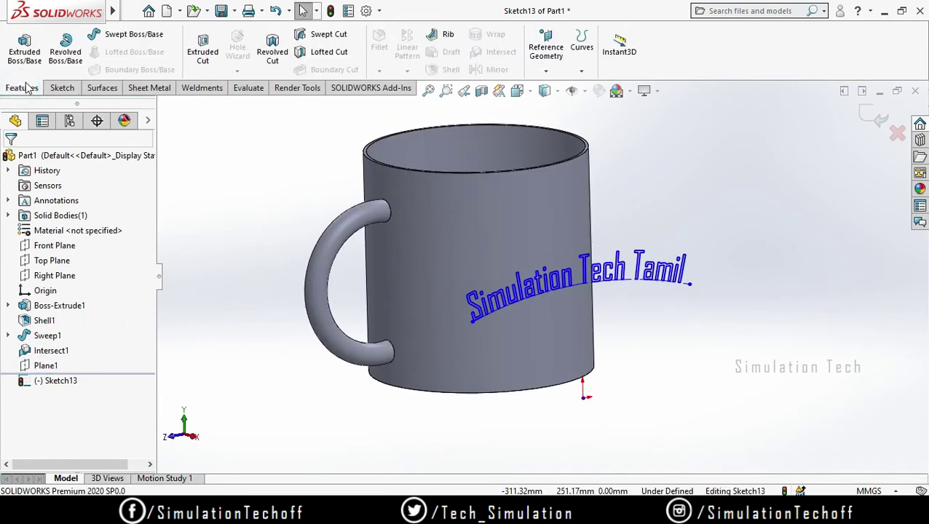
{"action": "left_click", "coordinate": [869, 119]}
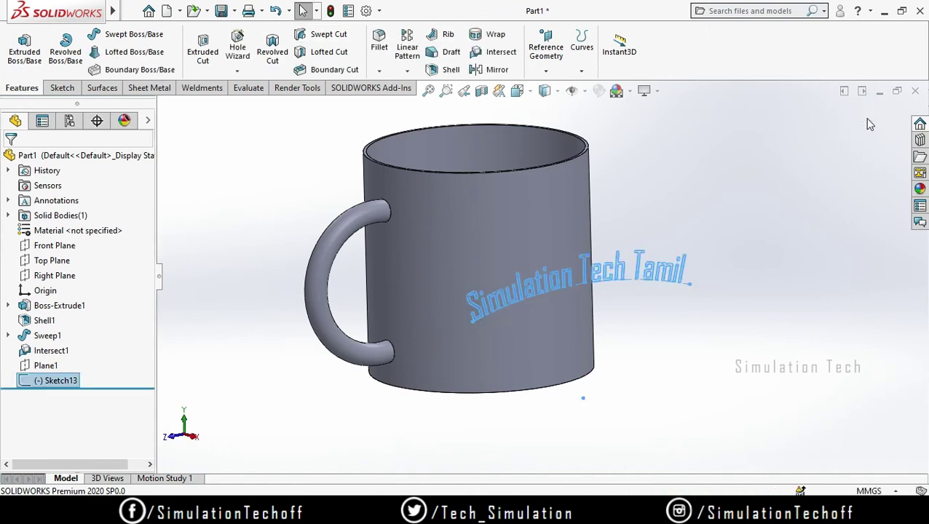
- Start a Wrap feature and select the mug's outer face as its target
{"action": "left_click", "coordinate": [494, 37]}
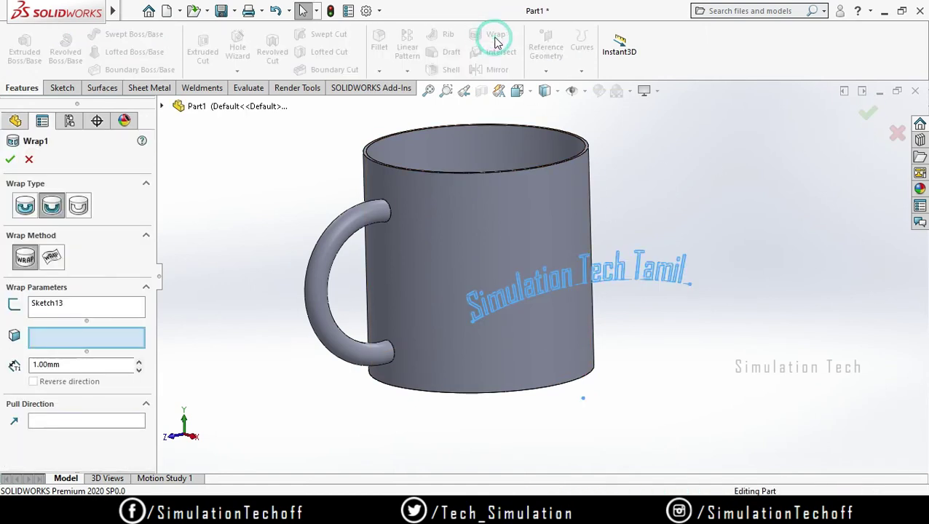
{"action": "mouse_move", "coordinate": [866, 291]}
{"action": "middle_mouse_down"}
{"action": "mouse_move", "coordinate": [808, 321]}
{"action": "mouse_move", "coordinate": [755, 399]}
{"action": "middle_mouse_up"}
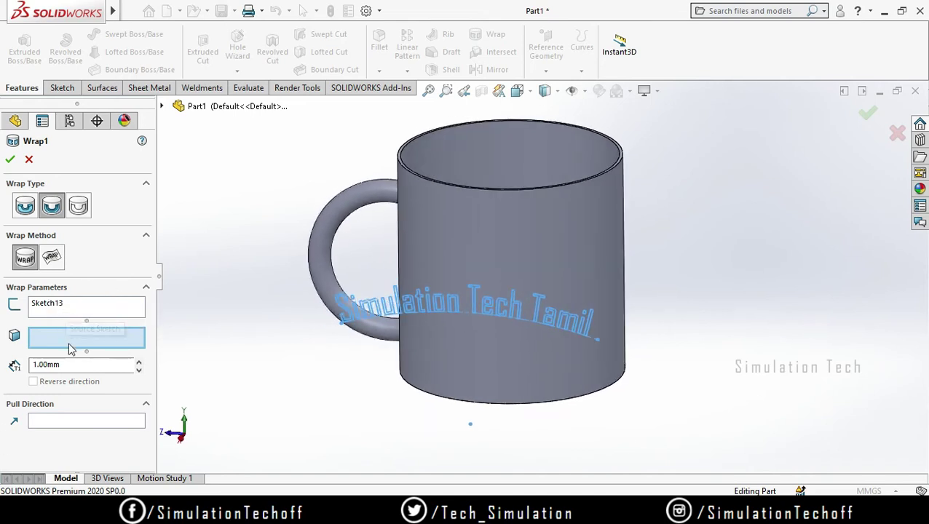
{"action": "left_click", "coordinate": [484, 230]}
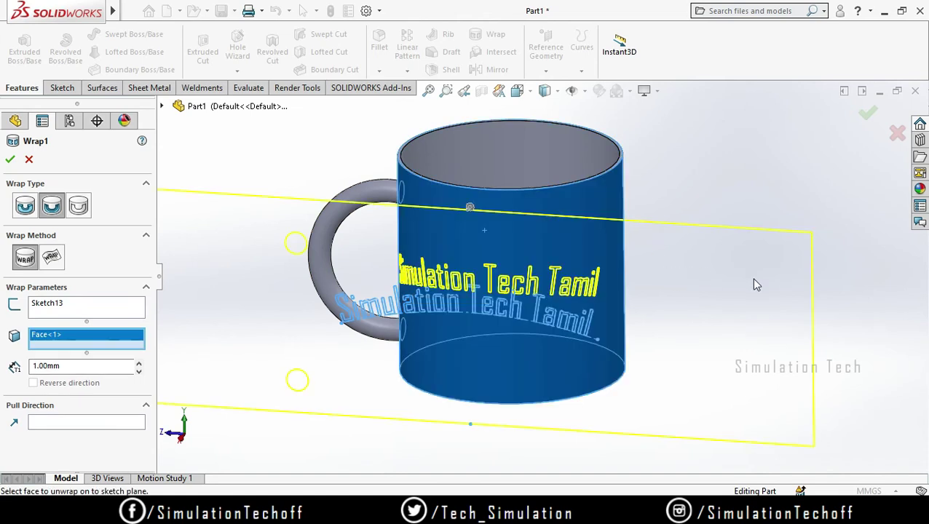
{"action": "mouse_move", "coordinate": [775, 213]}
{"action": "middle_mouse_down"}
{"action": "mouse_move", "coordinate": [725, 207]}
{"action": "mouse_move", "coordinate": [752, 234]}
{"action": "middle_mouse_up"}
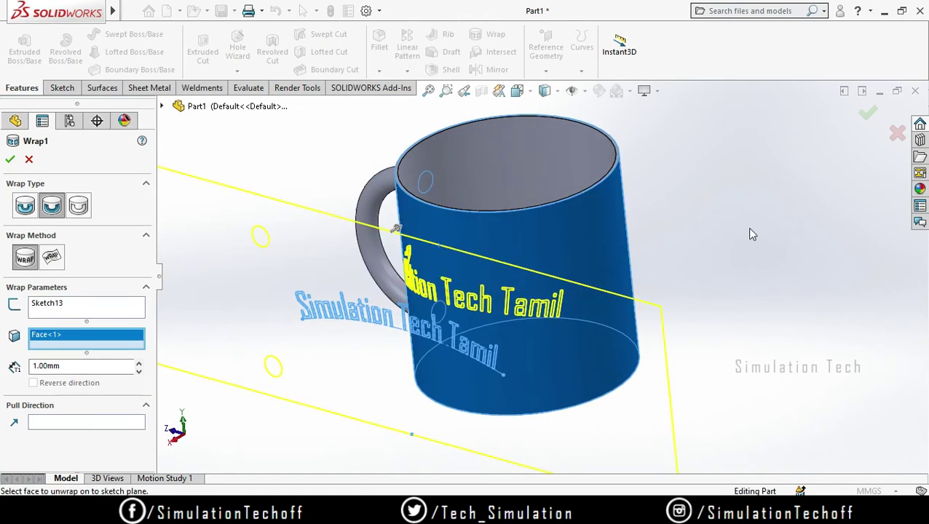
{"action": "mouse_move", "coordinate": [735, 356]}
{"action": "middle_mouse_down"}
{"action": "mouse_move", "coordinate": [748, 344]}
{"action": "mouse_move", "coordinate": [616, 385]}
{"action": "mouse_move", "coordinate": [383, 428]}
{"action": "mouse_move", "coordinate": [412, 433]}
{"action": "middle_mouse_up"}
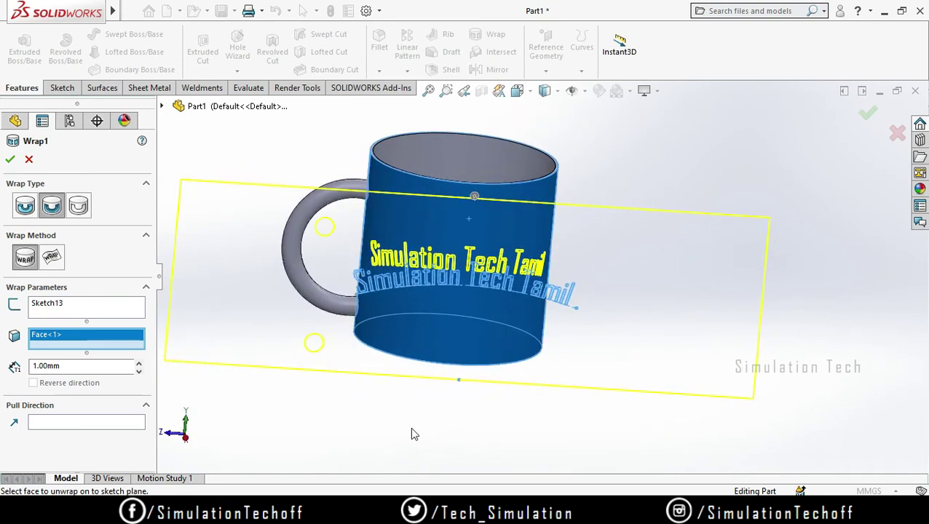
- Set the wrap to Emboss with a 2 mm depth and confirm it
{"action": "left_click", "coordinate": [21, 207]}
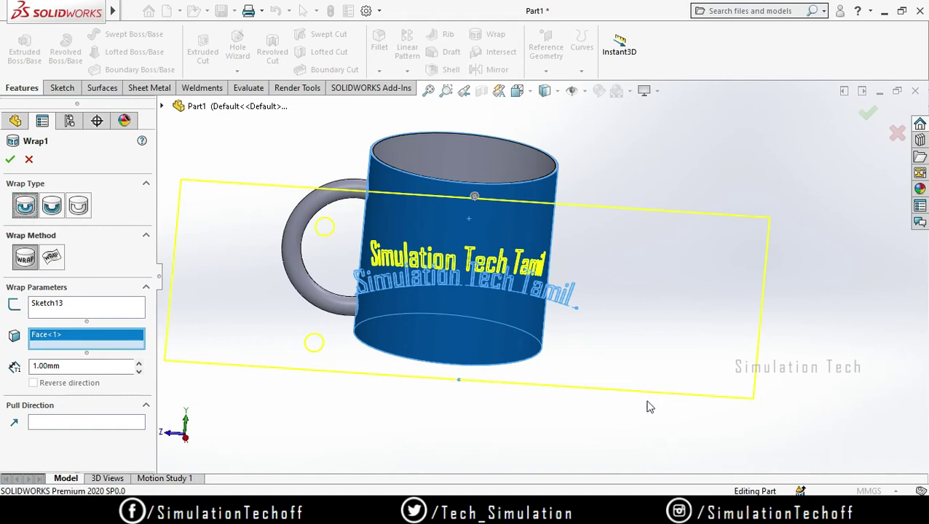
{"action": "middle_click_drag", "start_coordinate": [650, 406], "coordinate": [538, 418]}
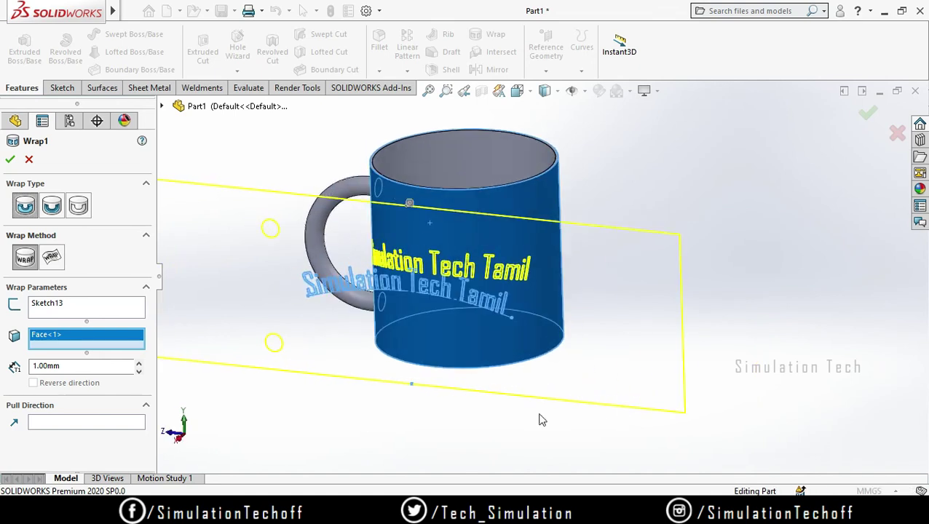
{"action": "double_click", "coordinate": [78, 366]}
{"action": "type", "text": "2"}
{"action": "key", "text": "Return"}
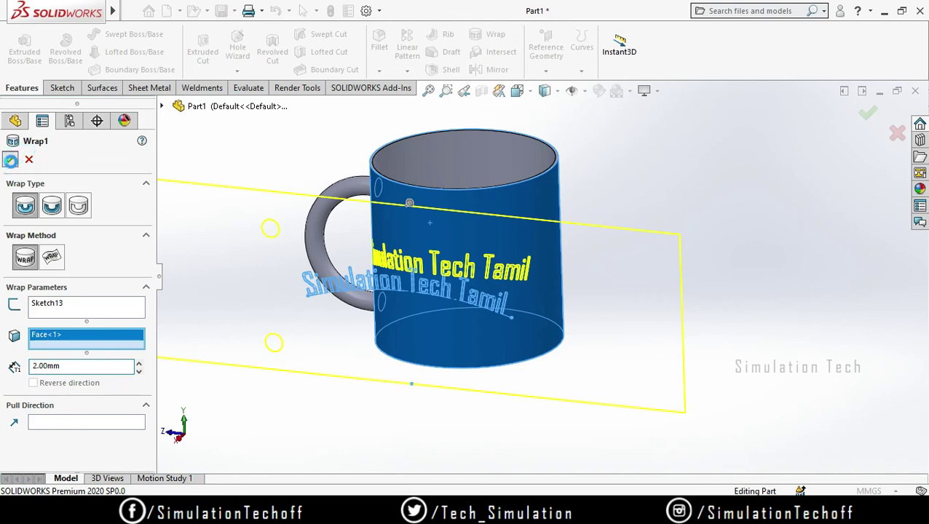
{"action": "left_click", "coordinate": [10, 160]}
{"action": "scroll", "coordinate": [535, 220], "scroll_direction": "up", "scroll_amount": 2}
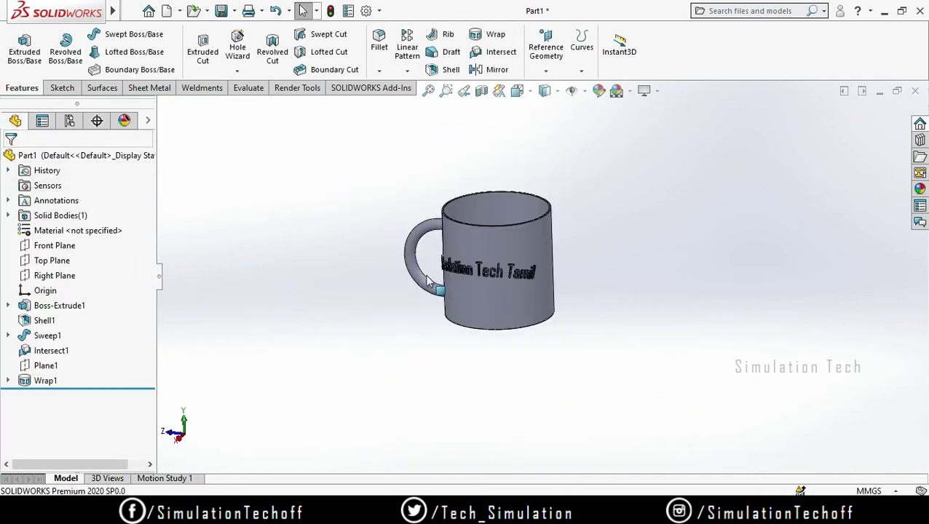
{"action": "scroll", "coordinate": [638, 287], "scroll_direction": "down", "scroll_amount": 6}
{"action": "middle_click_drag", "start_coordinate": [638, 287], "coordinate": [538, 320]}
{"action": "scroll", "coordinate": [538, 320], "scroll_direction": "down", "scroll_amount": 3}
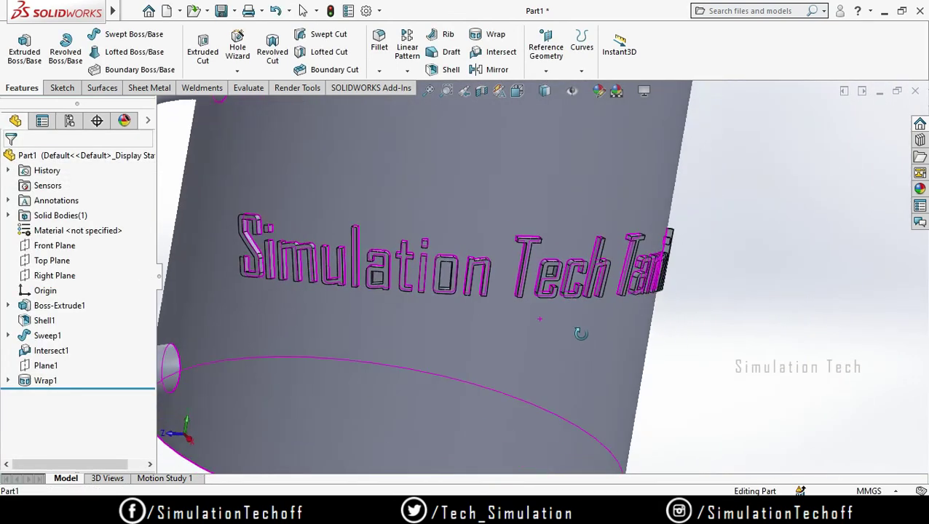
{"action": "scroll", "coordinate": [535, 323], "scroll_direction": "up", "scroll_amount": 3}
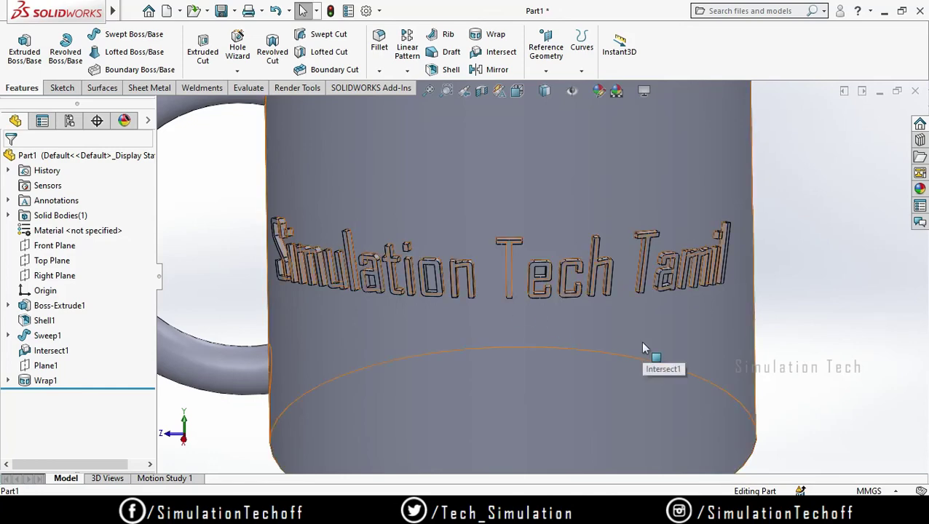
{"action": "middle_click_drag", "start_coordinate": [802, 361], "coordinate": [783, 375]}
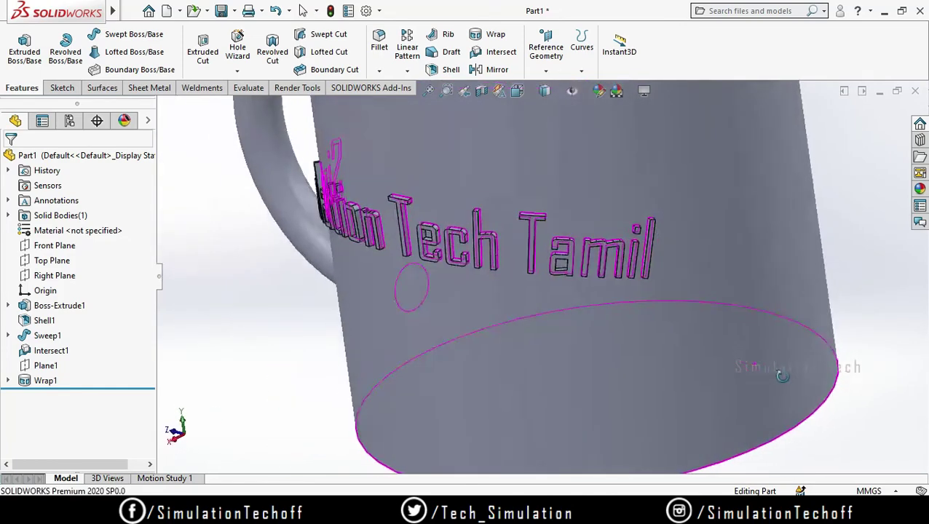
{"action": "scroll", "coordinate": [454, 216], "scroll_direction": "up", "scroll_amount": 3}
{"action": "scroll", "coordinate": [553, 289], "scroll_direction": "down", "scroll_amount": 5}
{"action": "scroll", "coordinate": [553, 291], "scroll_direction": "down", "scroll_amount": 3}
{"action": "middle_click_drag", "start_coordinate": [553, 291], "coordinate": [619, 315]}
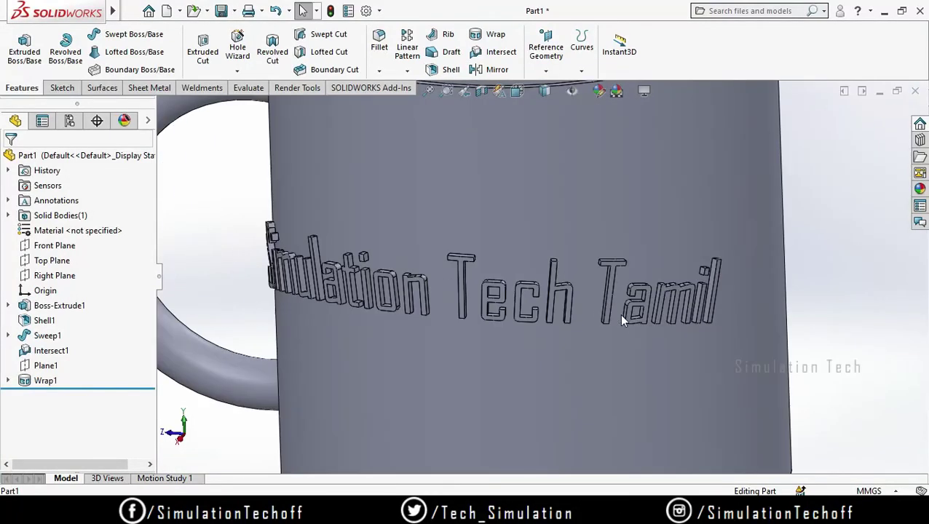
{"action": "middle_click_drag", "start_coordinate": [711, 374], "coordinate": [698, 357]}
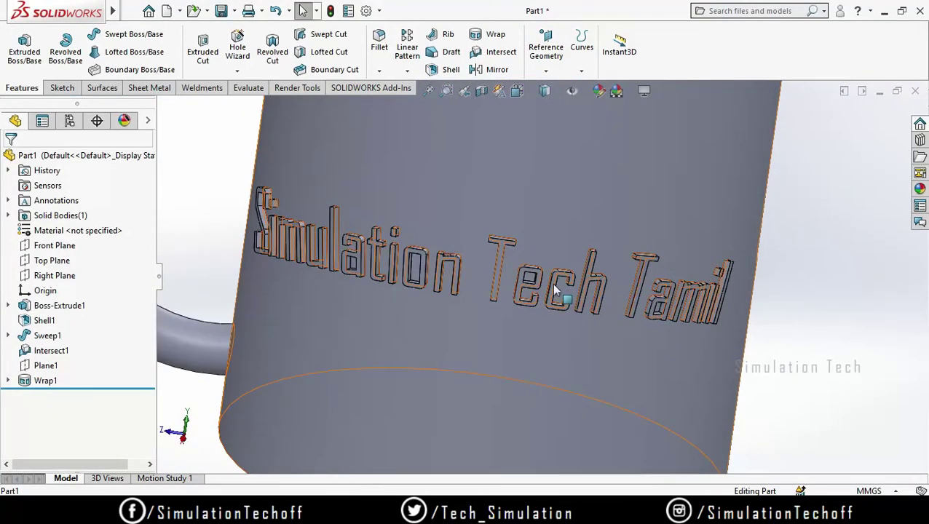
{"action": "middle_click_drag", "start_coordinate": [469, 249], "coordinate": [480, 251]}
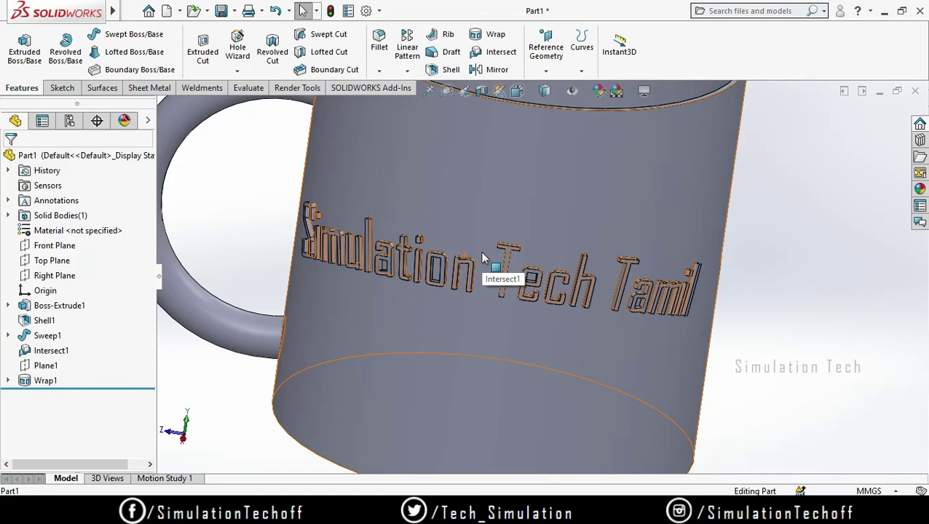
- Edit Wrap1 to Deboss the lettering 1 mm deep, then inspect the result
{"action": "right_click", "coordinate": [45, 384]}
{"action": "left_click", "coordinate": [49, 213]}
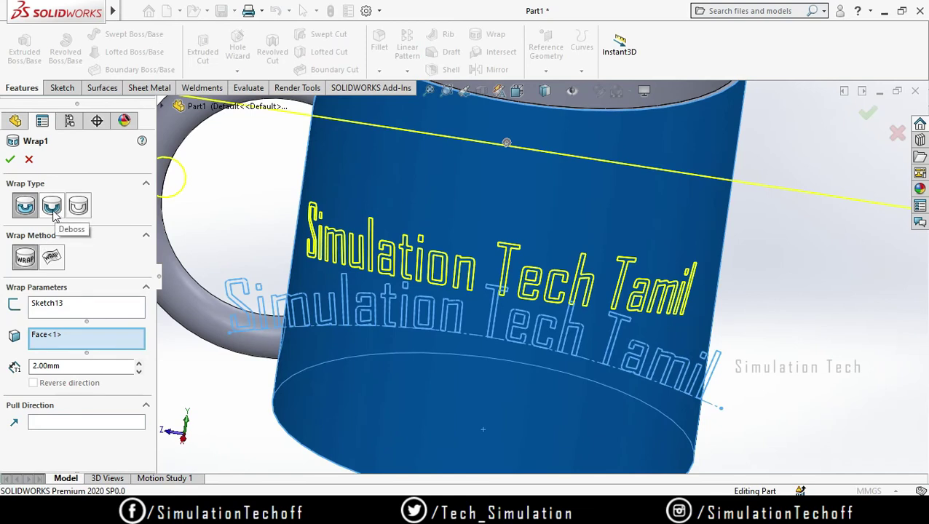
{"action": "left_click", "coordinate": [53, 212]}
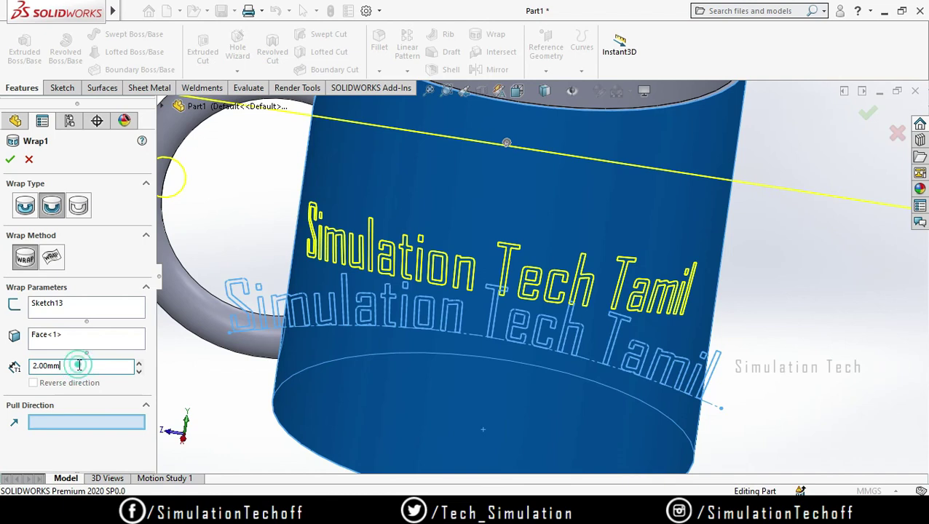
{"action": "left_click_drag", "start_coordinate": [75, 366], "coordinate": [29, 371]}
{"action": "type", "text": "1"}
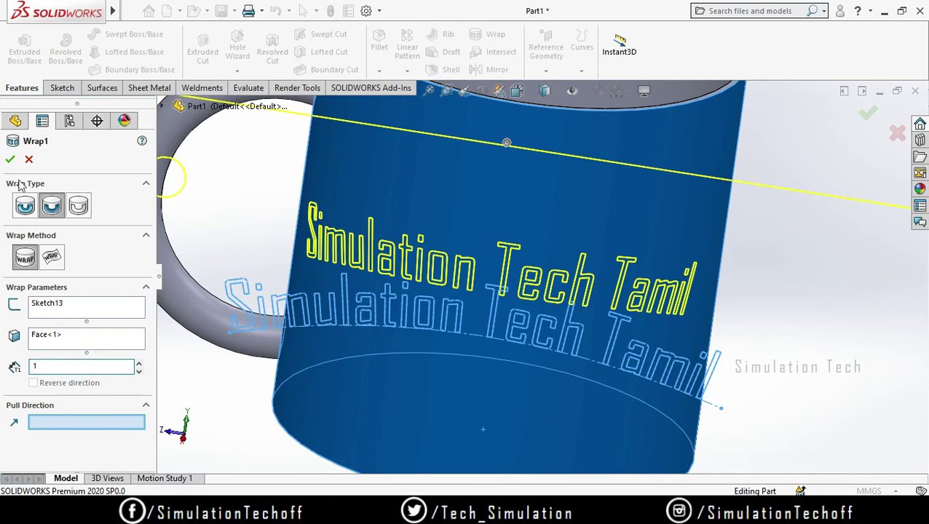
{"action": "left_click", "coordinate": [10, 158]}
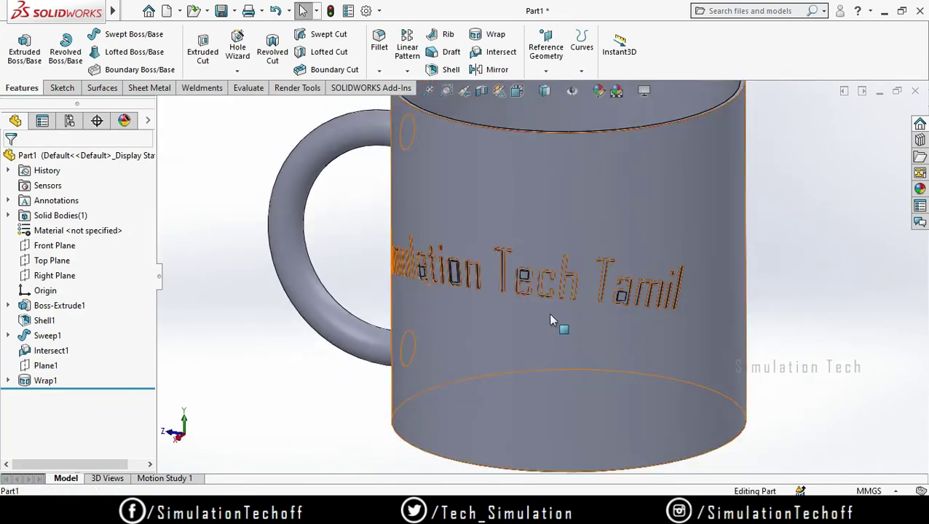
{"action": "scroll", "coordinate": [551, 320], "scroll_direction": "down", "scroll_amount": 5}
{"action": "middle_click_drag", "start_coordinate": [561, 341], "coordinate": [551, 375]}
{"action": "scroll", "coordinate": [561, 373], "scroll_direction": "up", "scroll_amount": 5}
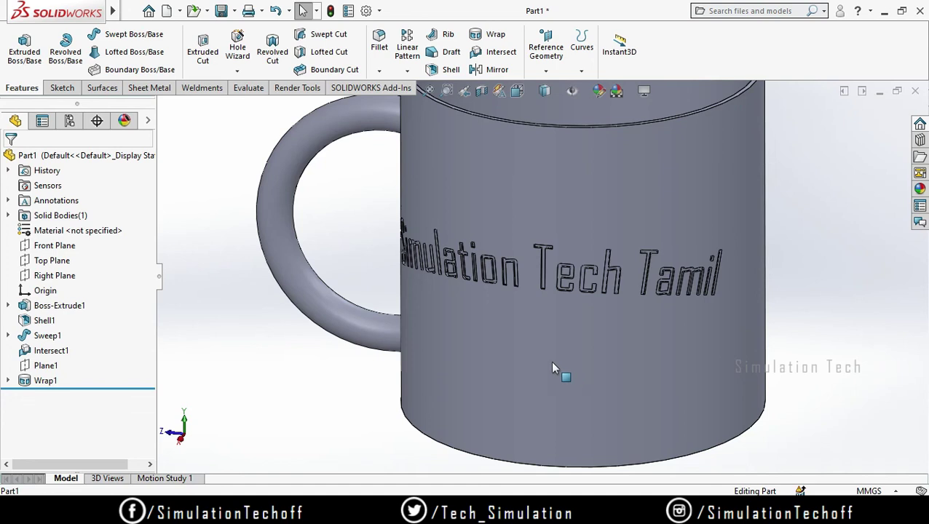
- Edit Wrap1 to use the Scribe wrap type
{"action": "right_click", "coordinate": [51, 380]}
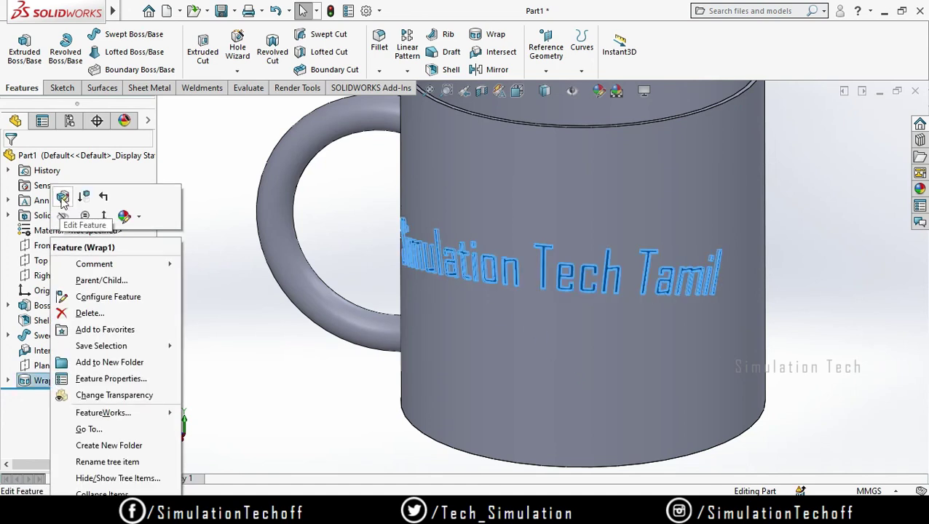
{"action": "left_click", "coordinate": [63, 198]}
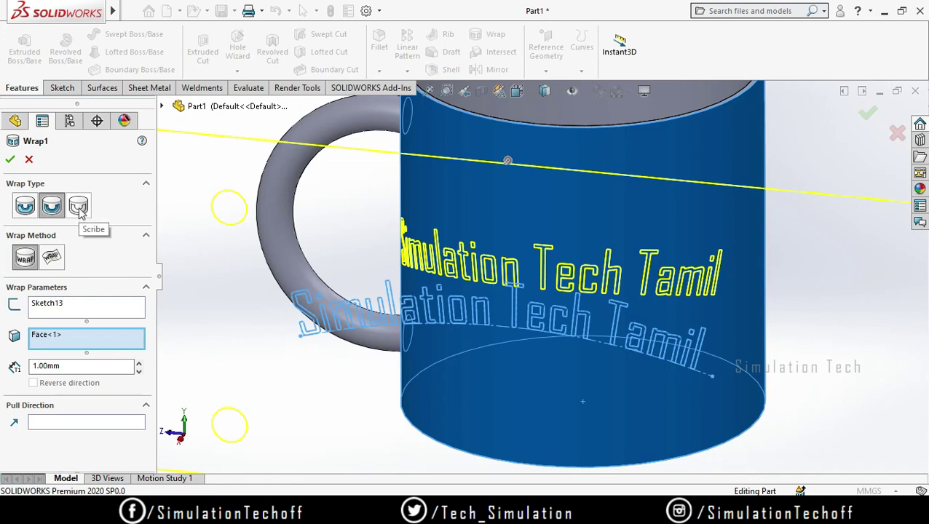
{"action": "left_click", "coordinate": [79, 206]}
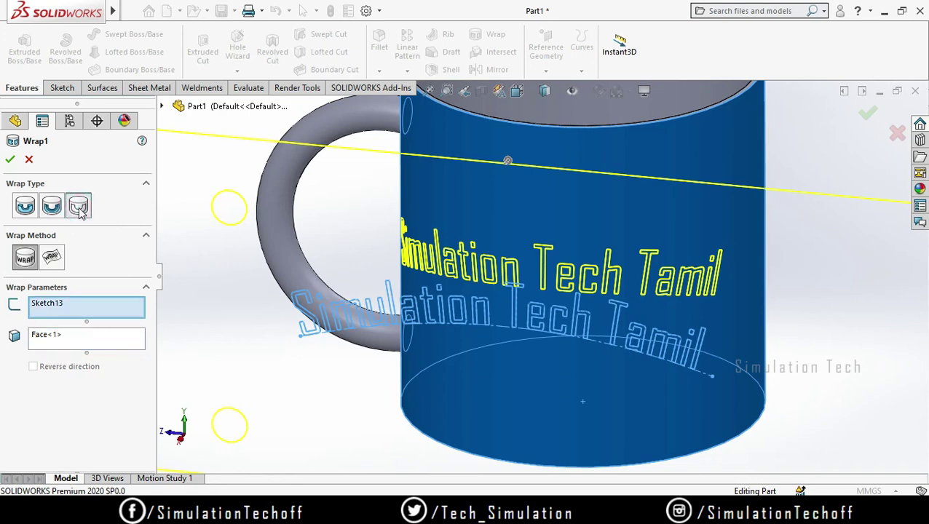
{"action": "left_click", "coordinate": [10, 160]}
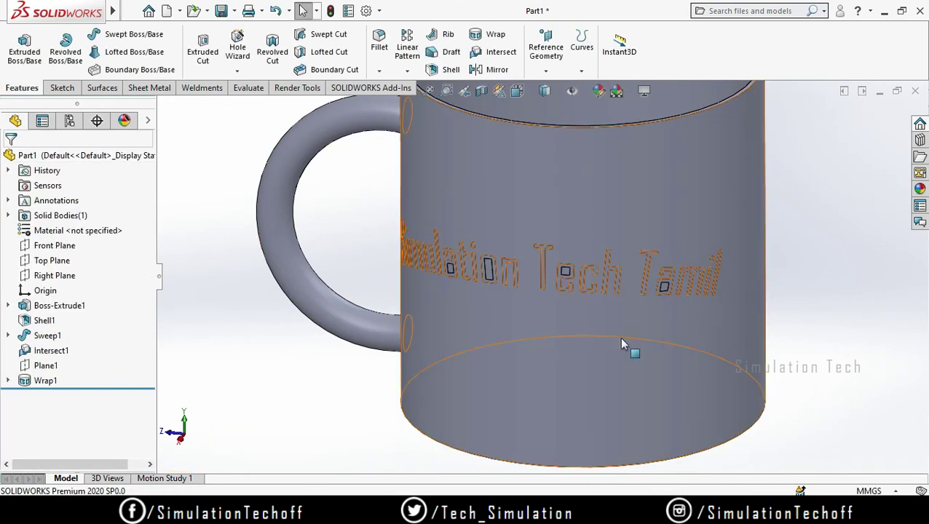
{"action": "middle_click_drag", "start_coordinate": [618, 337], "coordinate": [594, 295]}
{"action": "scroll", "coordinate": [594, 290], "scroll_direction": "down", "scroll_amount": 8}
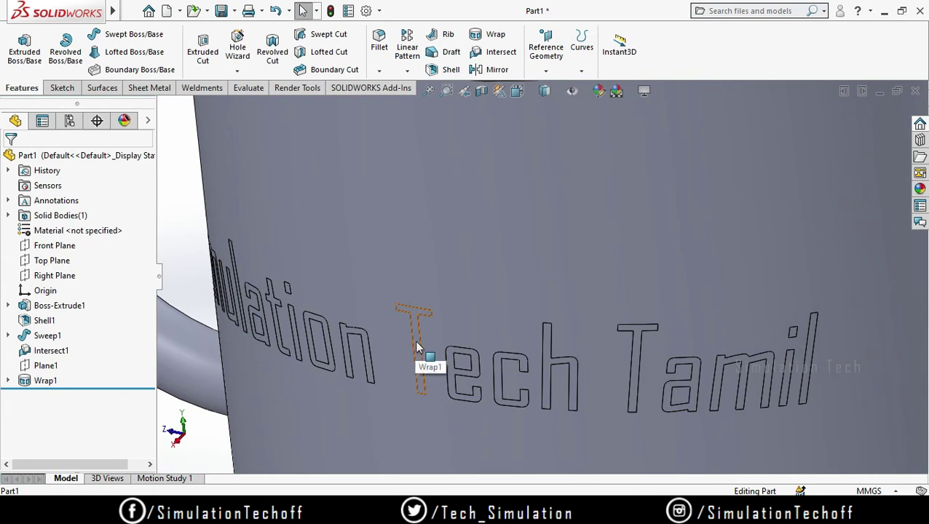
- Select the scribed T, e, c and h letter faces to verify them, then clear the selection
{"action": "left_click", "coordinate": [414, 342]}
{"action": "left_click", "coordinate": [474, 362]}
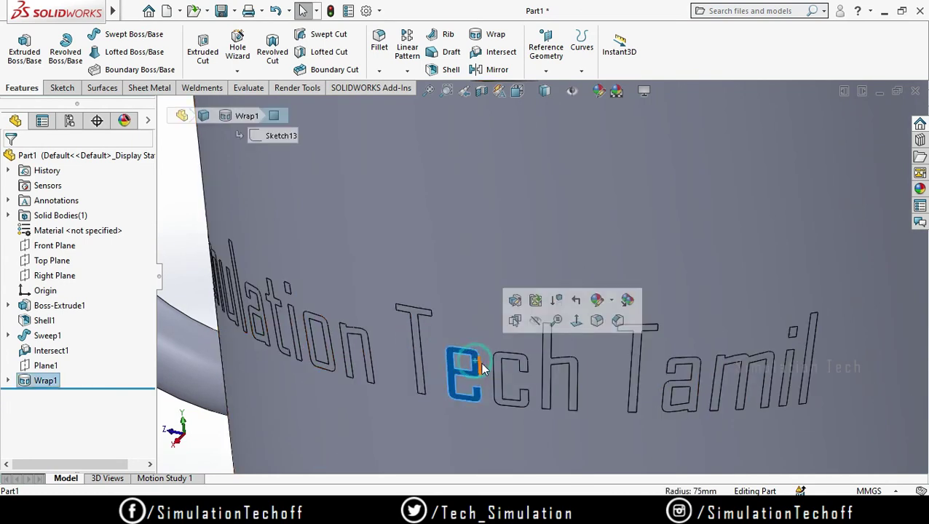
{"action": "left_click", "coordinate": [496, 362]}
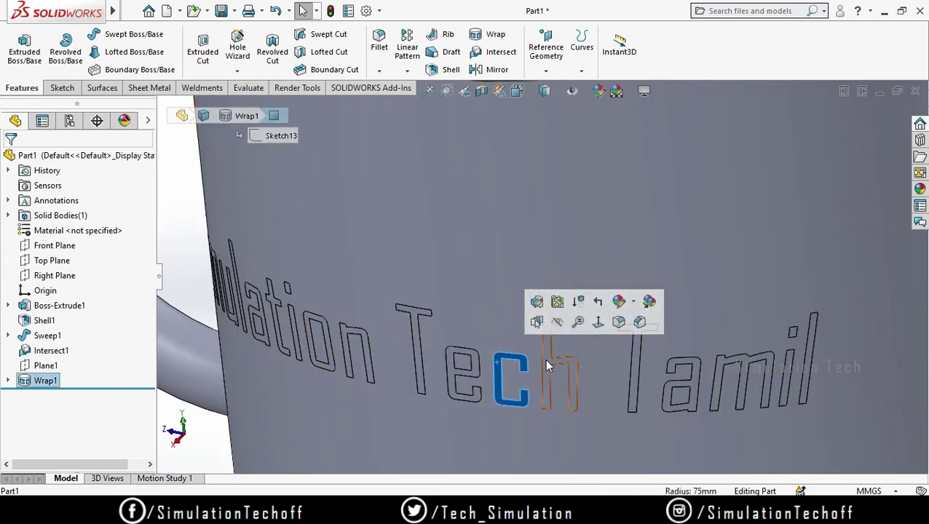
{"action": "left_click", "coordinate": [545, 358]}
{"action": "scroll", "coordinate": [632, 382], "scroll_direction": "up", "scroll_amount": 5}
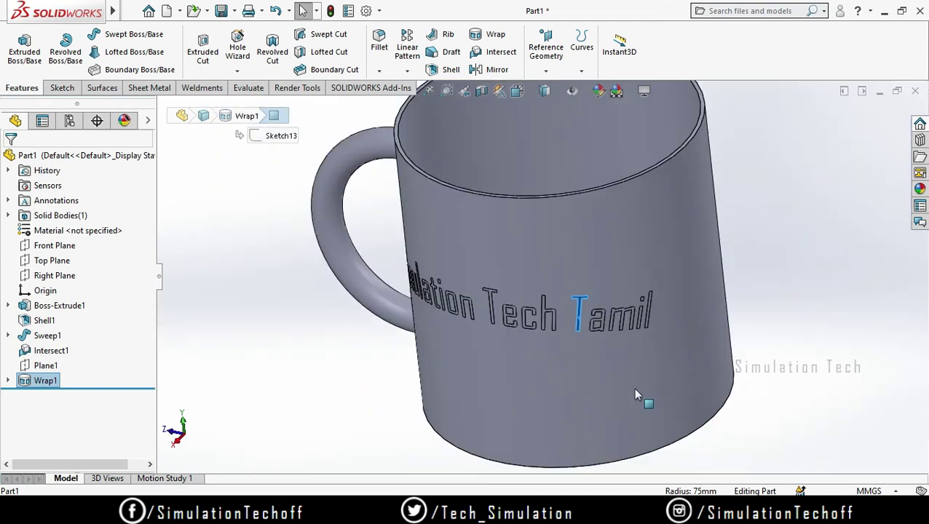
{"action": "left_click", "coordinate": [753, 320]}
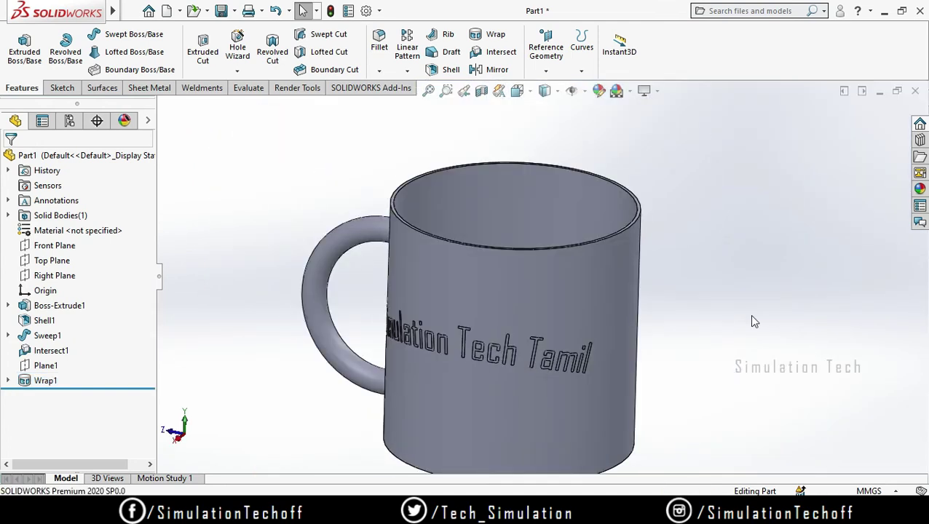